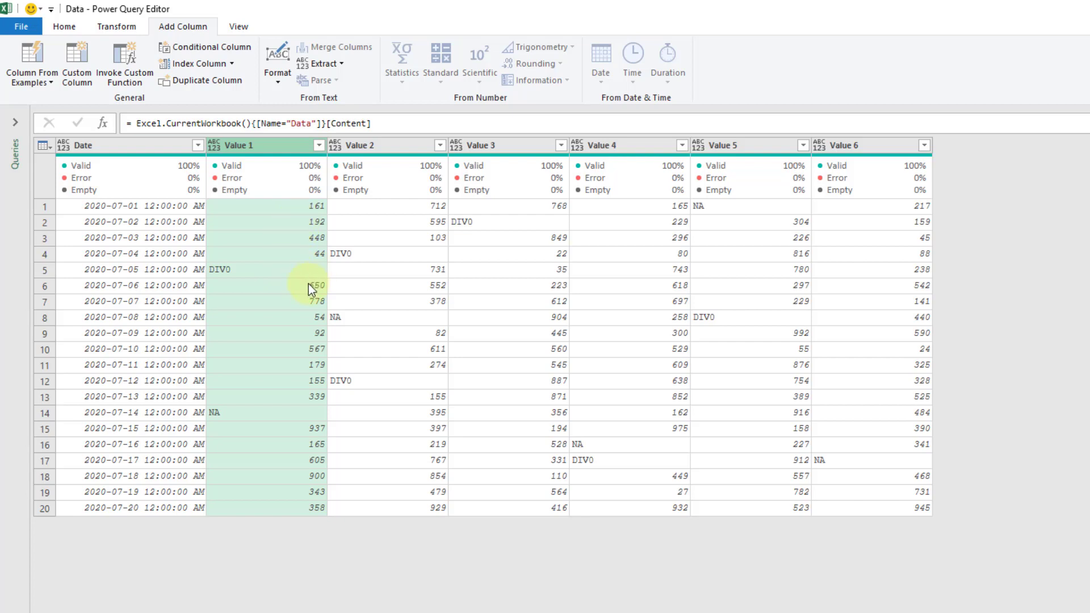
- Point out the DIV0 and NA text entries in Value 1 and Value 2, then select row 4
left_click(259, 270)
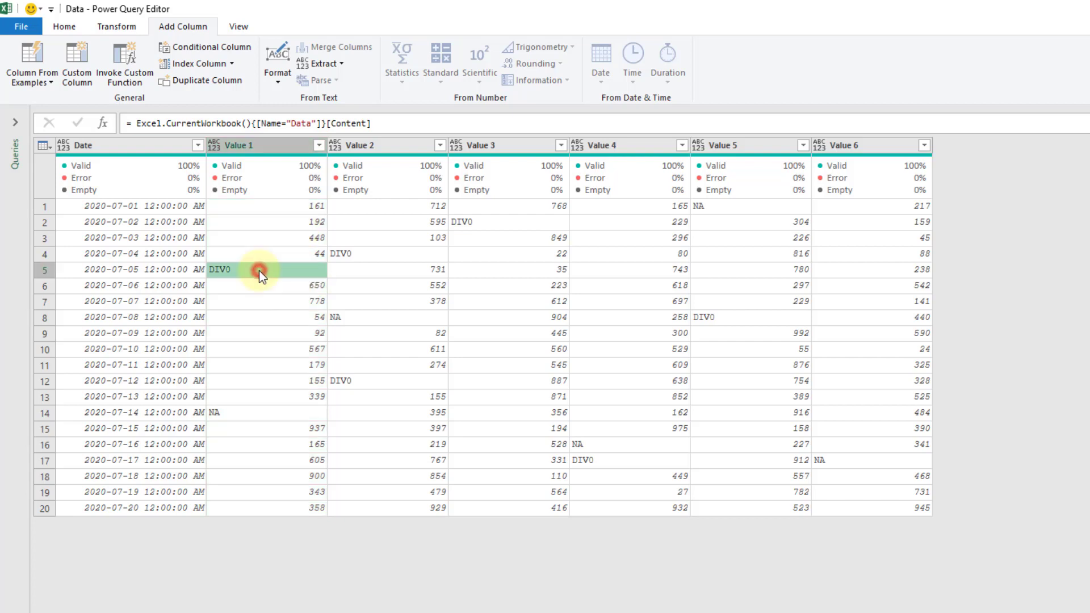
left_click(254, 412)
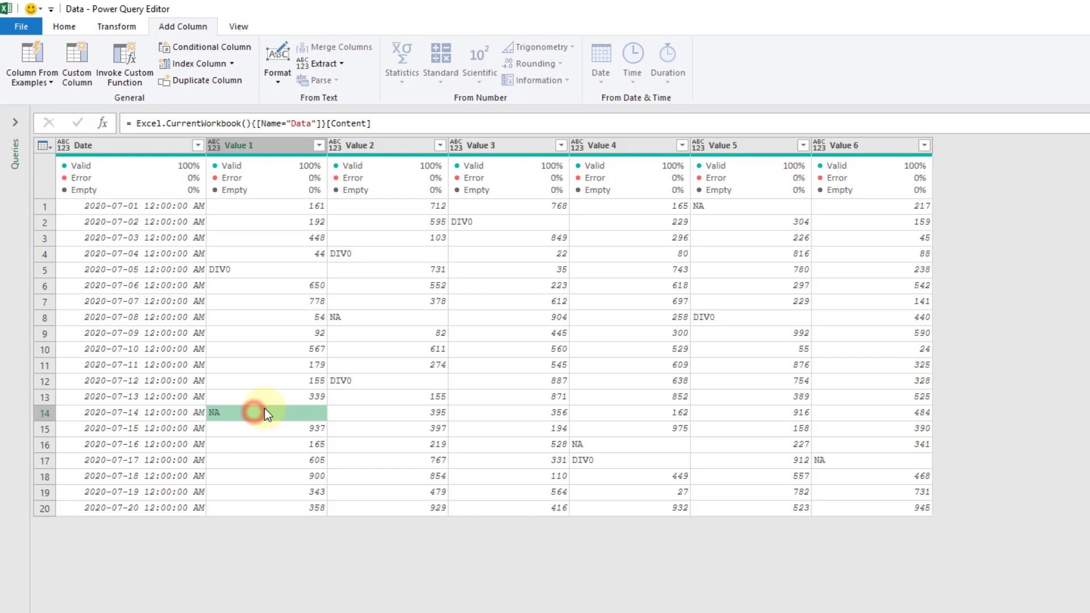
left_click(384, 252)
left_click(383, 318)
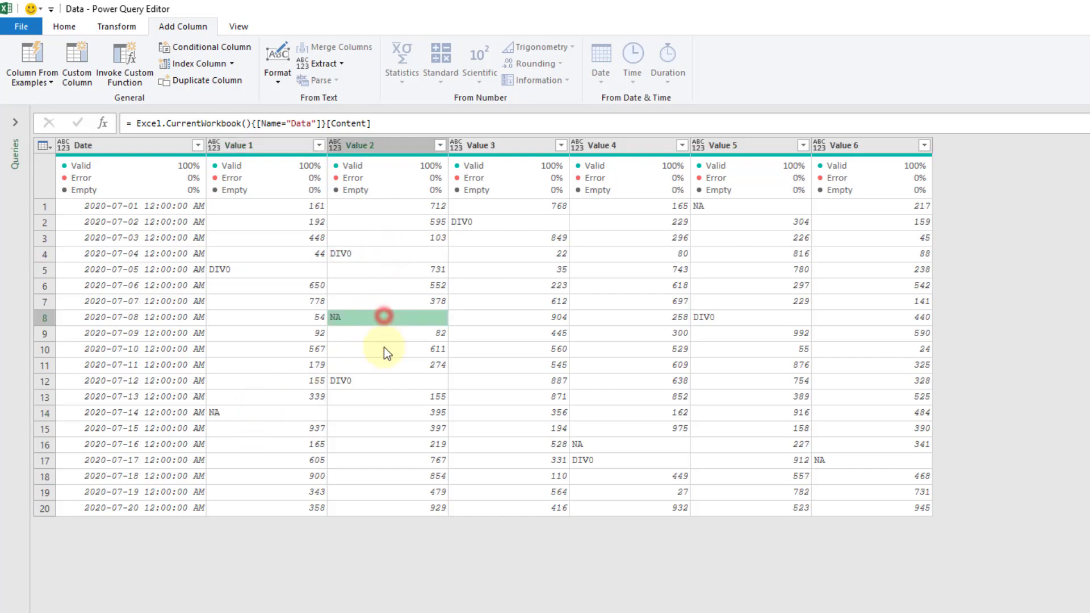
left_click(381, 382)
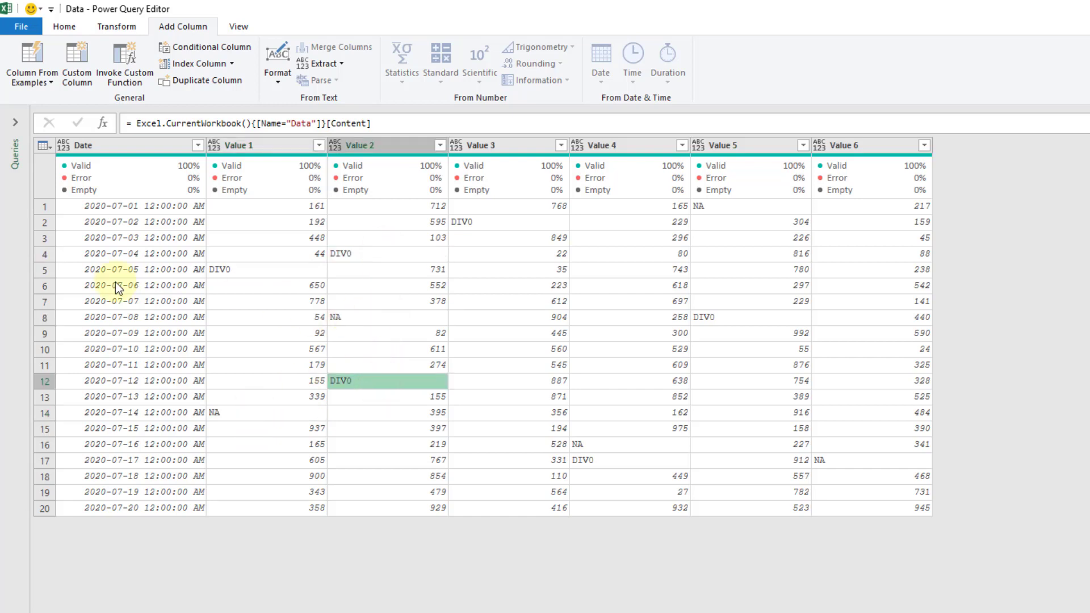
left_click(44, 255)
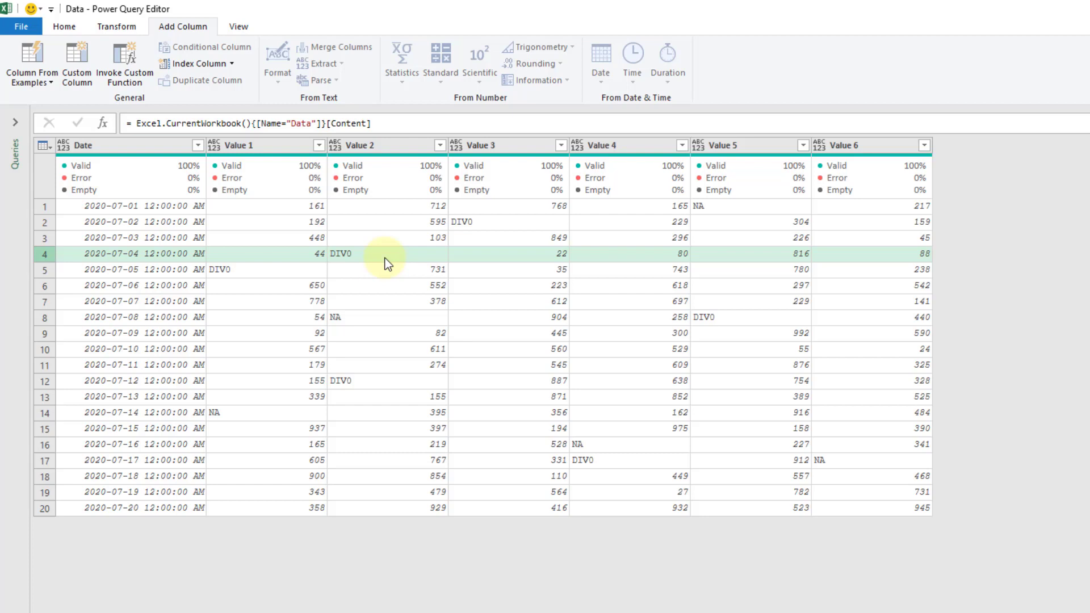
- Filter Value 1 to exclude DIV0 and NA
left_click(284, 147)
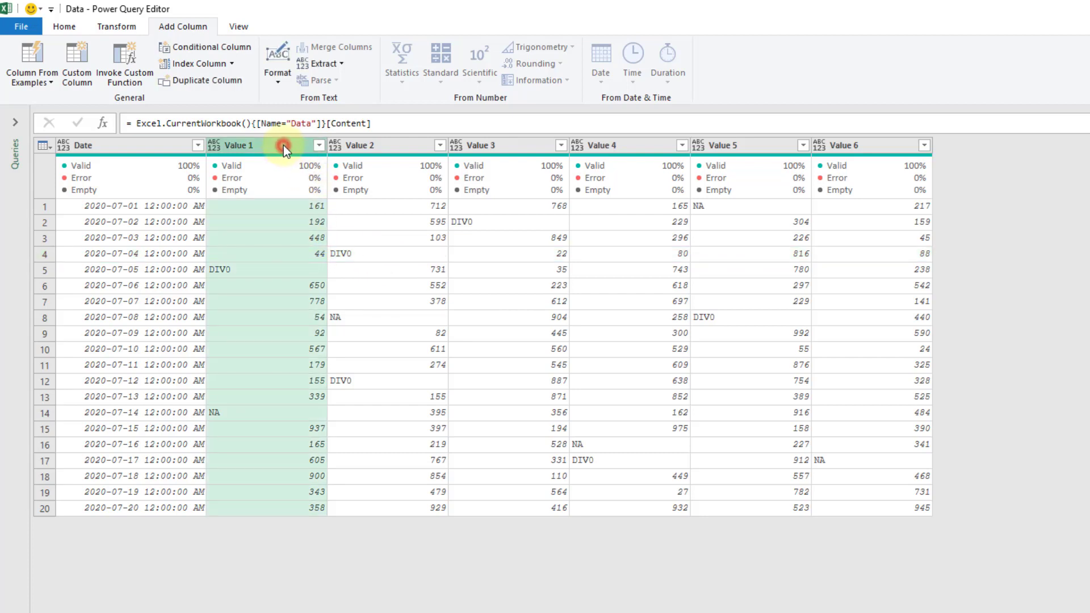
left_click(318, 147)
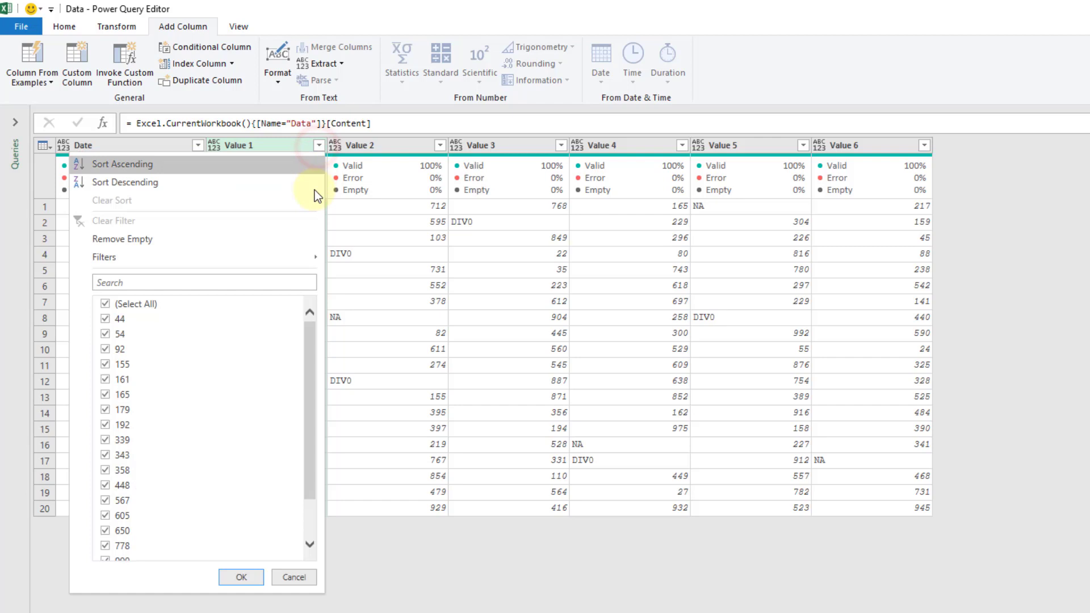
scroll(266, 333, "down", 2)
left_click(115, 537)
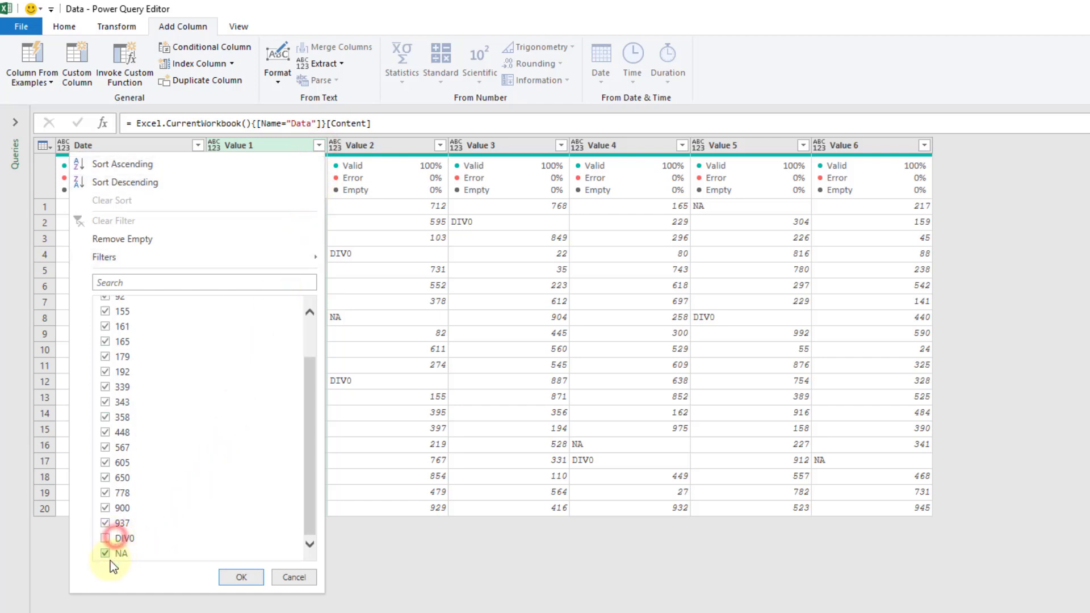
left_click(113, 554)
left_click(241, 576)
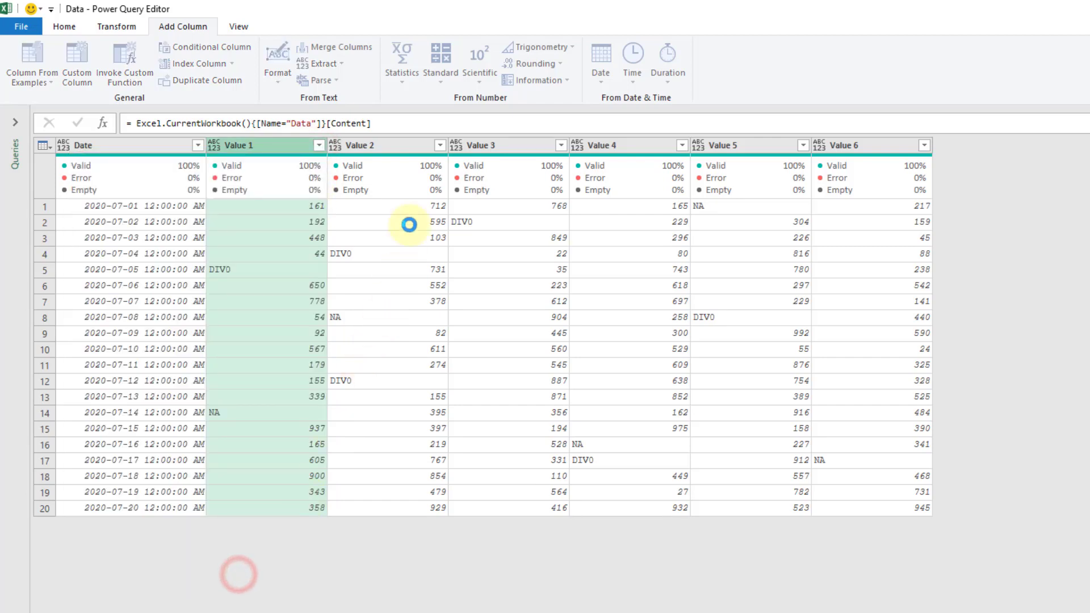
- Filter Value 2 to exclude DIV0 and NA
left_click(441, 145)
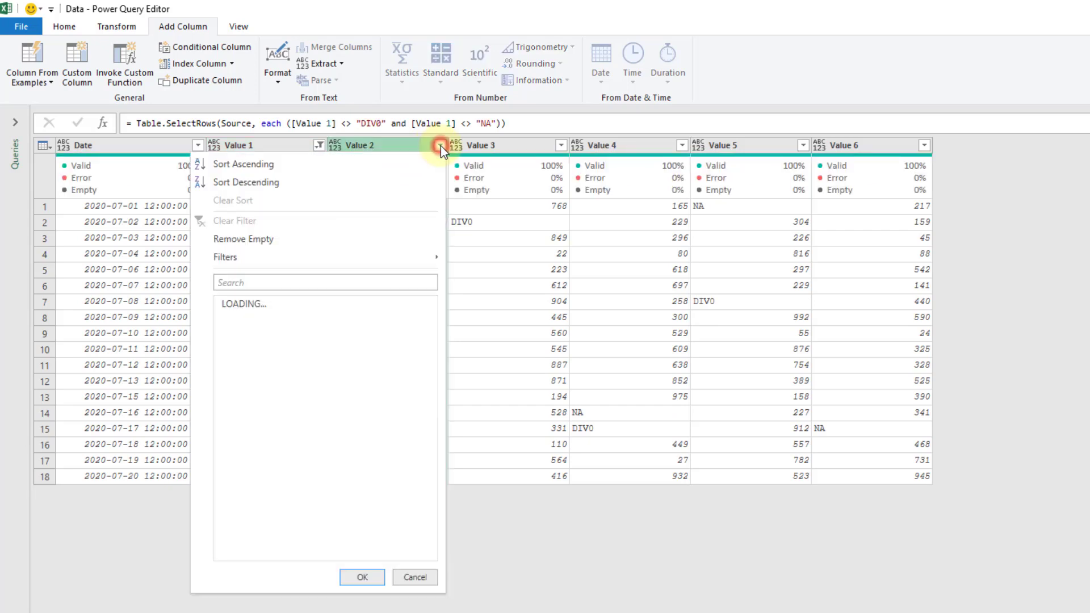
scroll(250, 522, "down", 1)
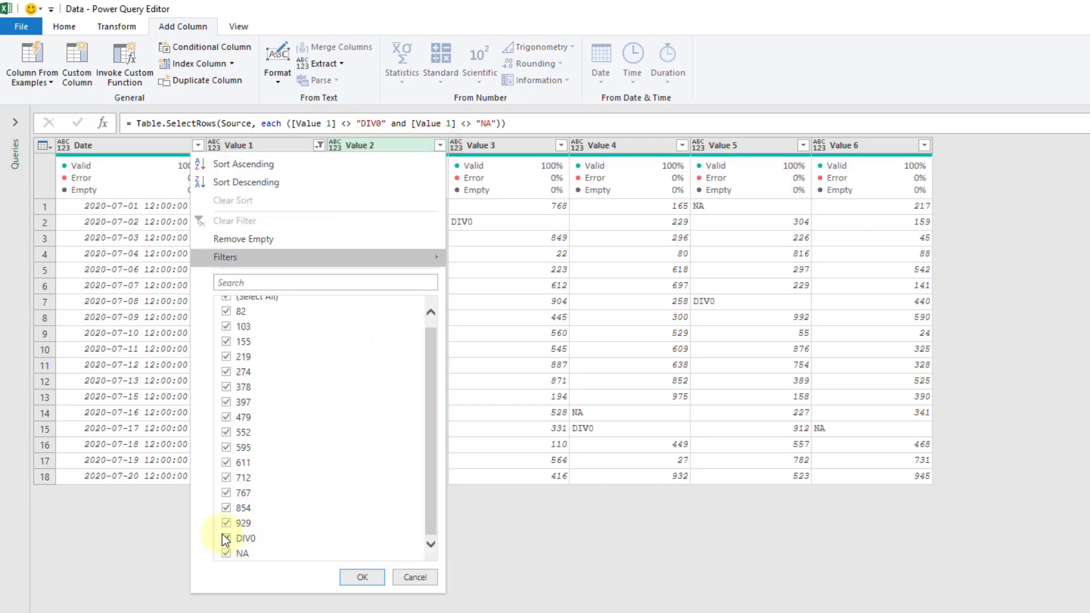
left_click(226, 538)
left_click(227, 553)
left_click(366, 577)
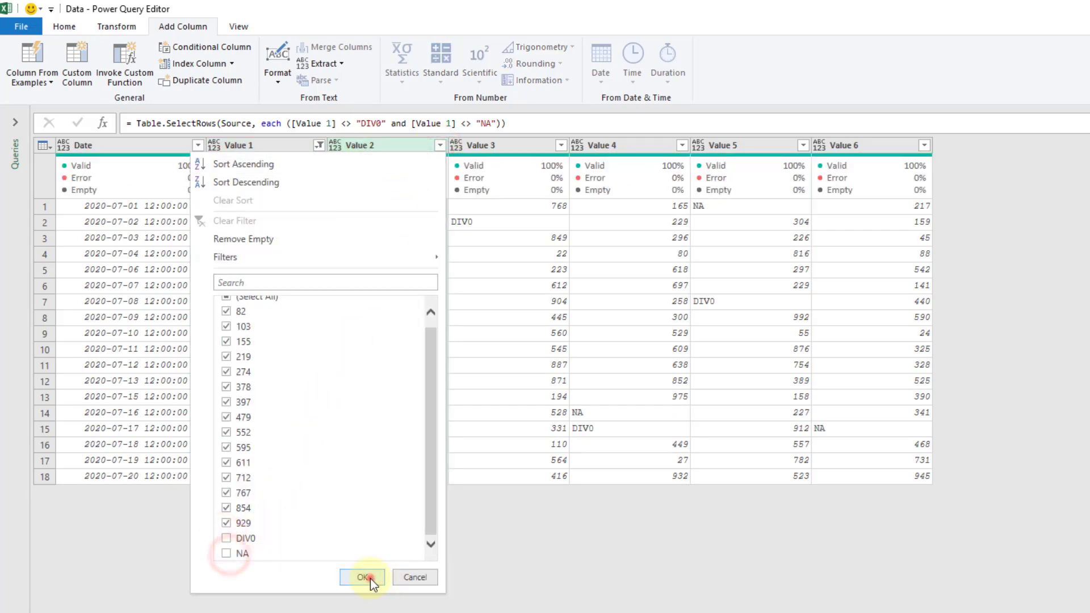
- Filter Value 3 to exclude DIV0, leaving 14 rows
left_click(545, 145)
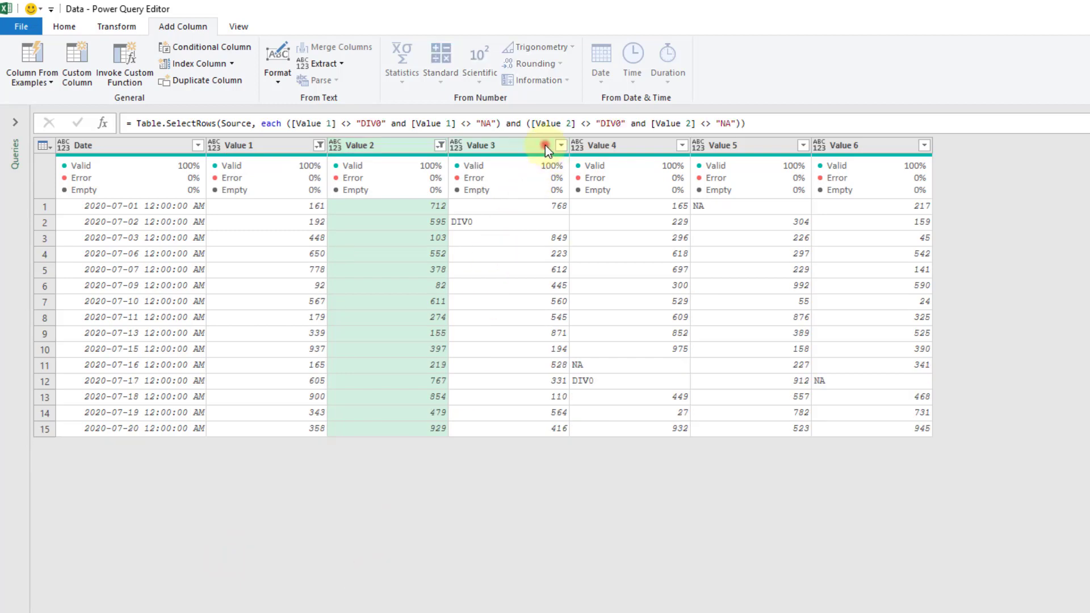
left_click(561, 145)
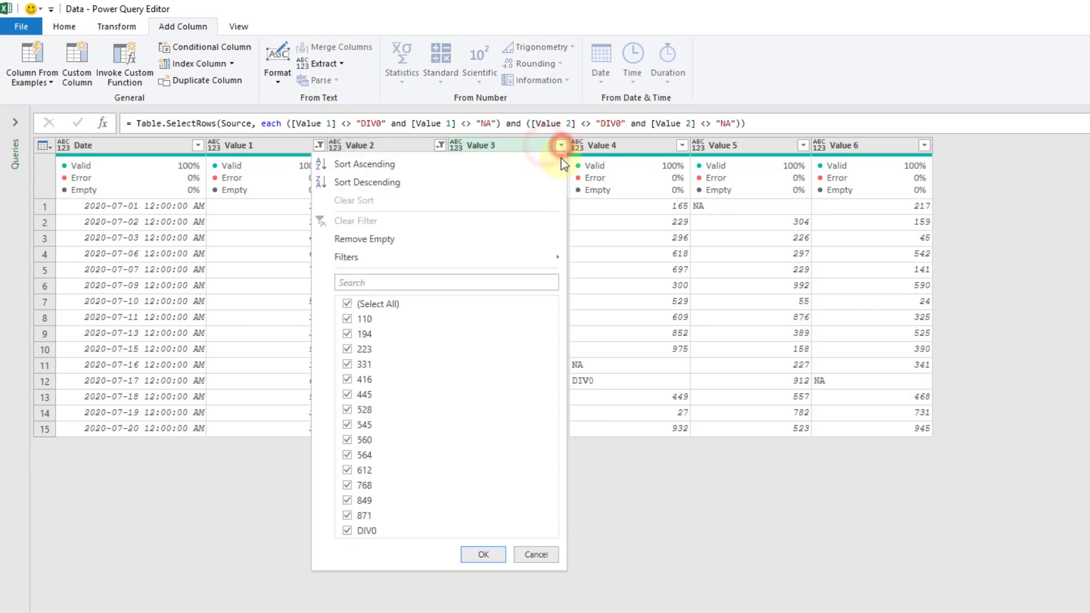
left_click(348, 529)
left_click(485, 554)
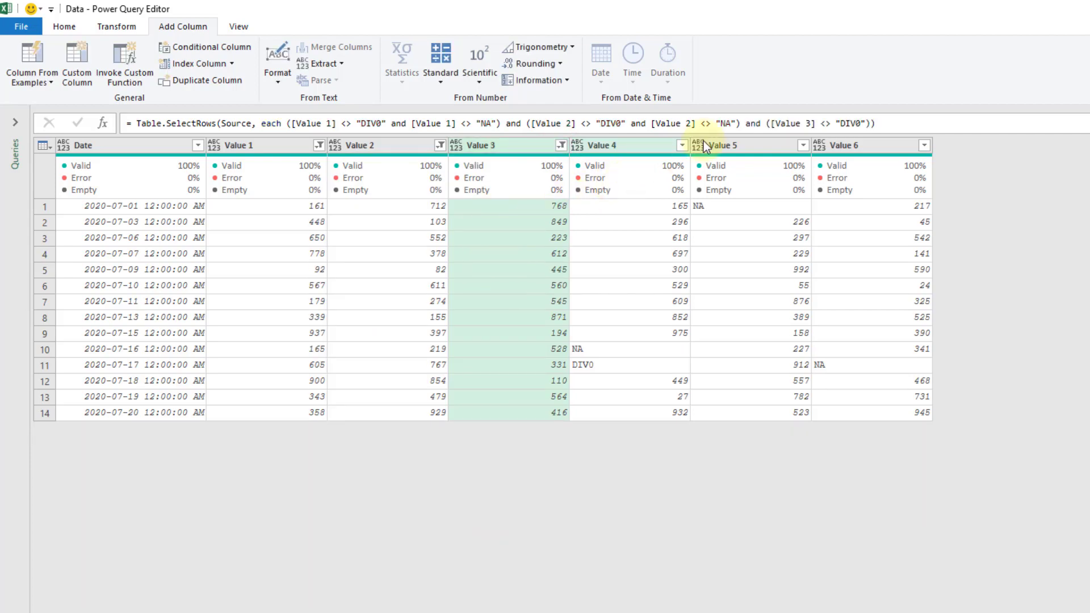
left_click(780, 122)
left_click_drag(773, 123, 869, 123)
key("ctrl+c")
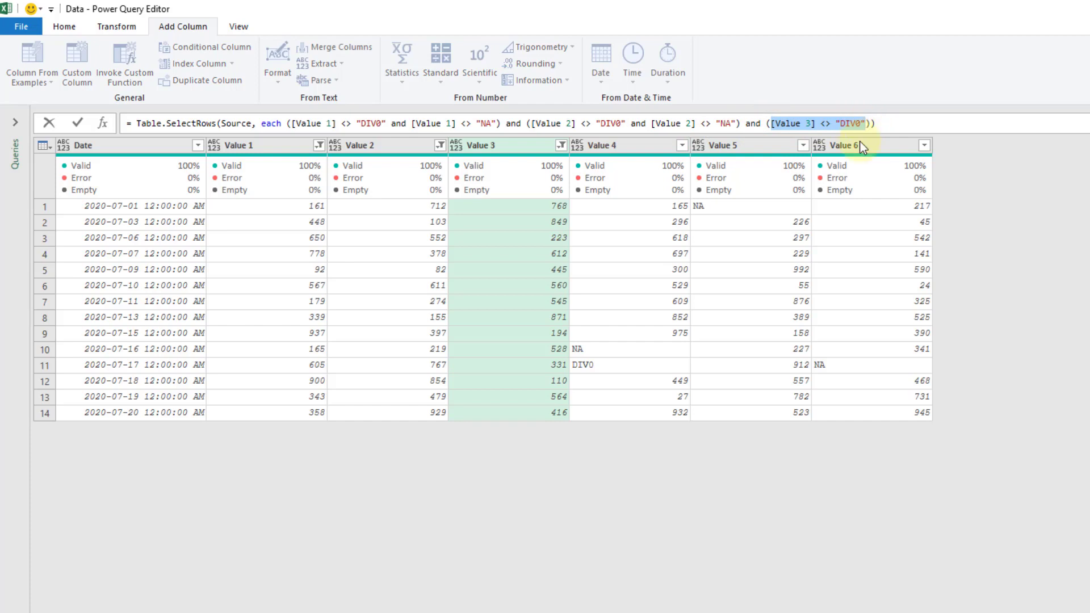
left_click(773, 123)
key("ctrl+v")
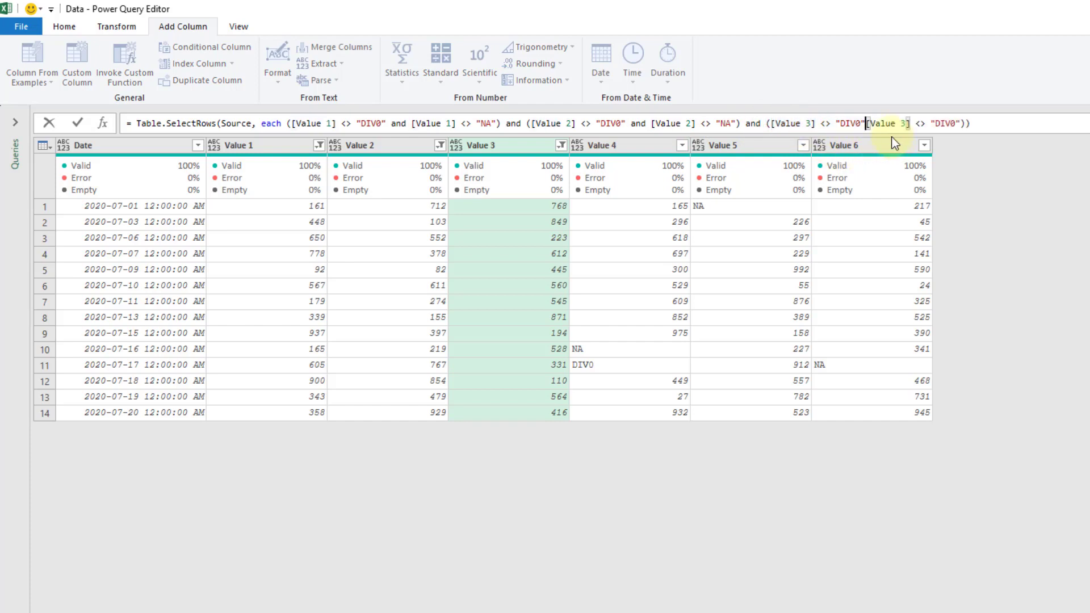
type("and")
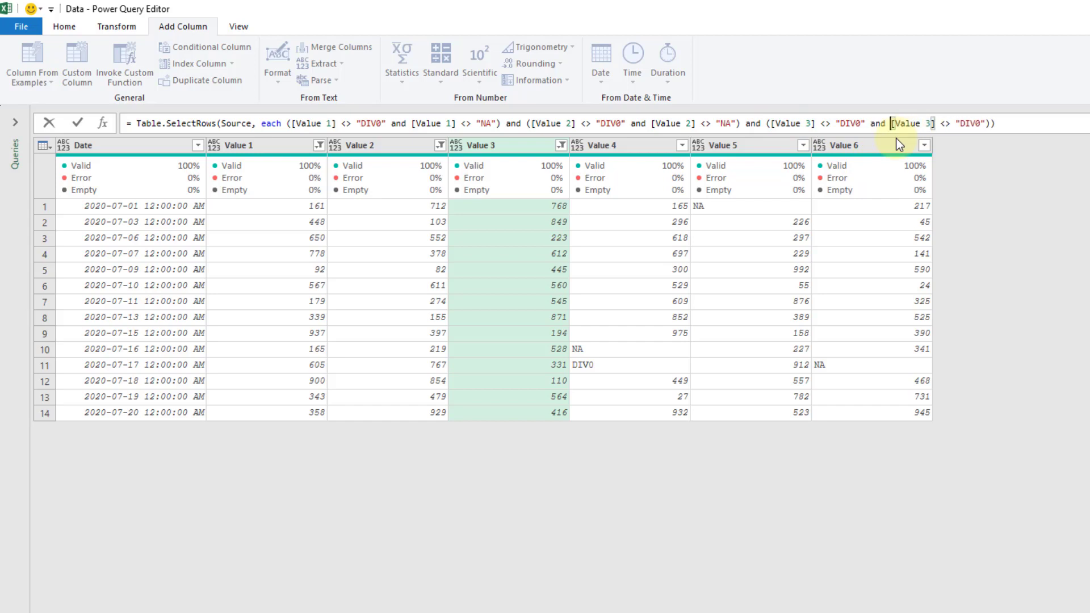
double_click(848, 120)
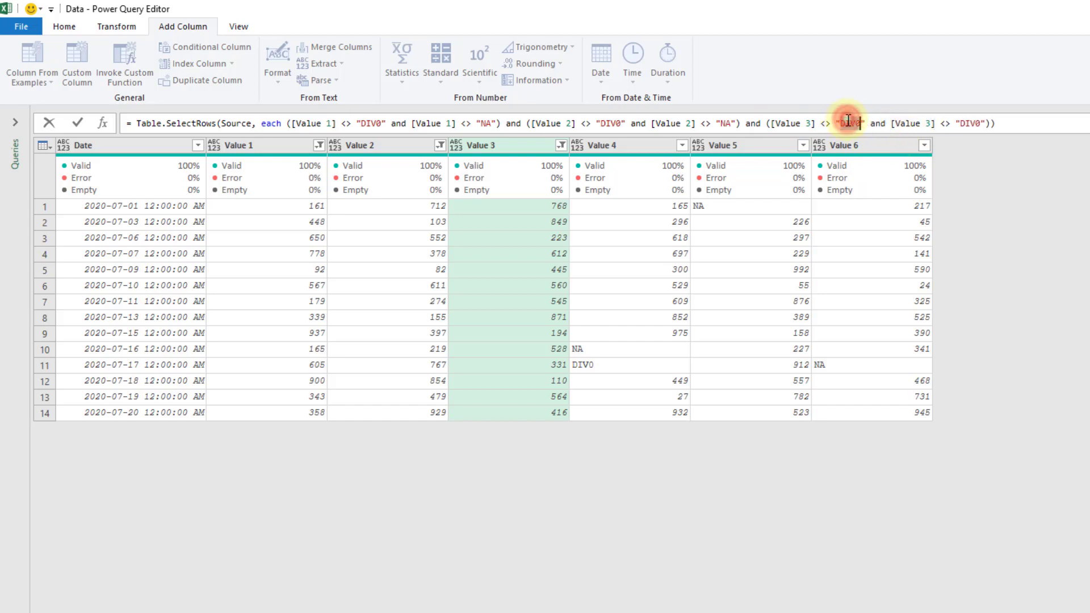
type("NA")
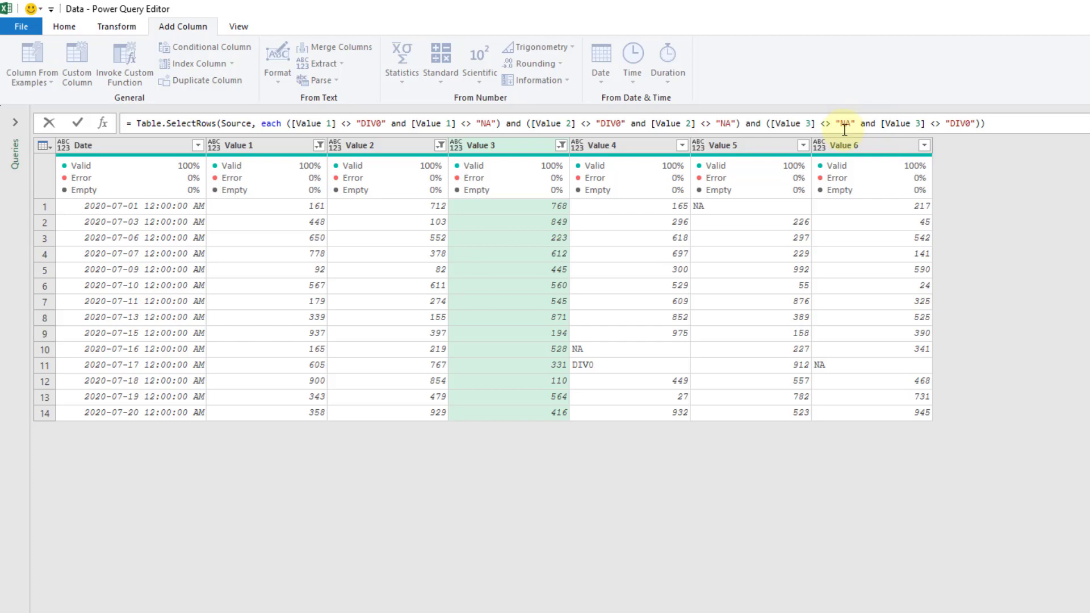
left_click(77, 123)
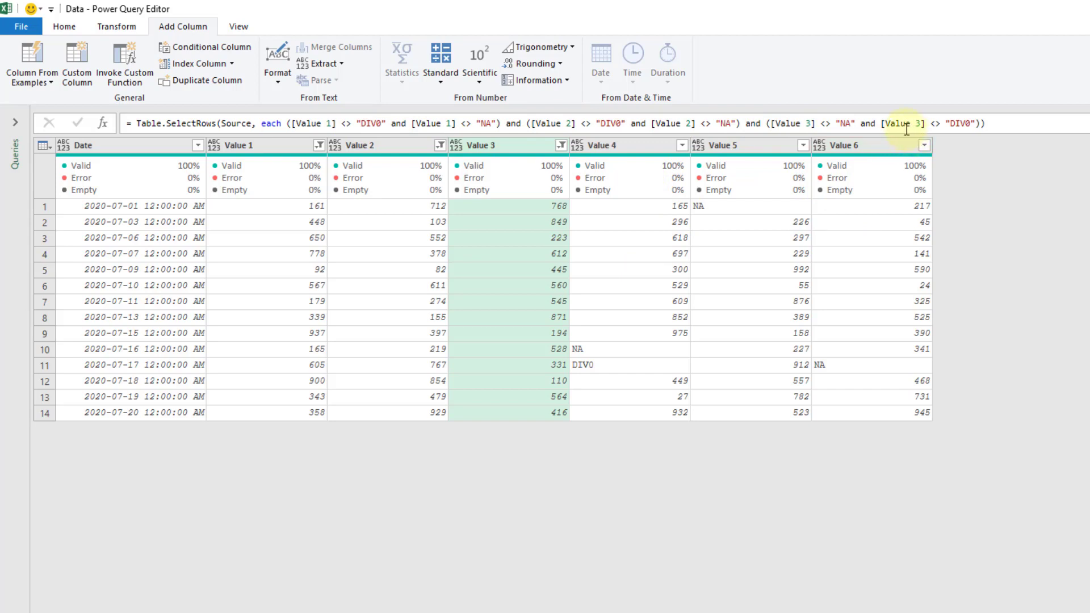
left_click(291, 145)
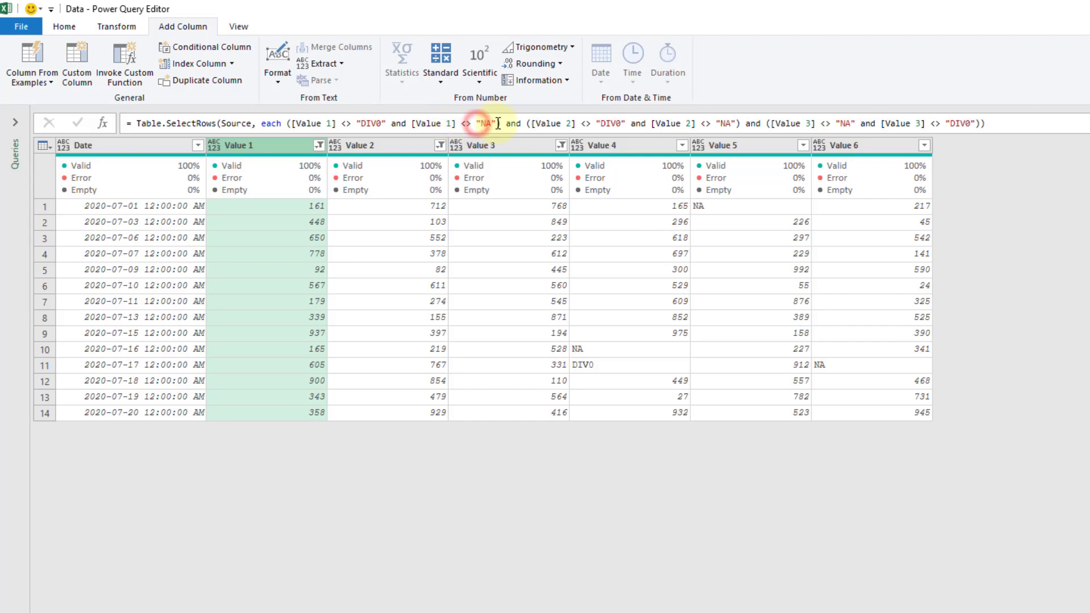
left_click_drag(476, 125, 499, 124)
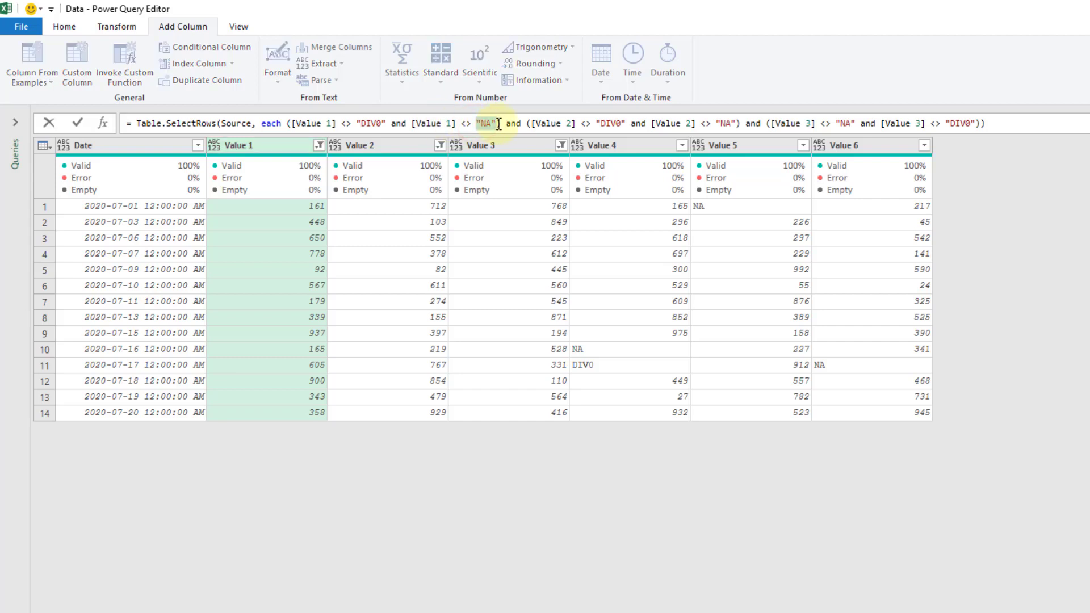
left_click(499, 124)
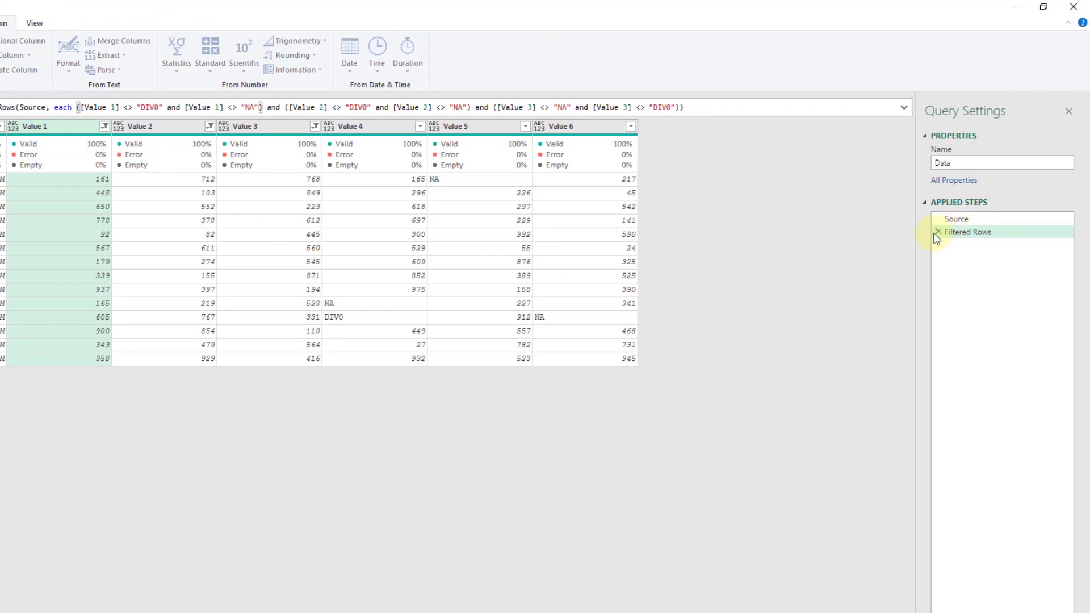
- Delete the Filtered Rows applied step to restore all 20 rows, then select Value 1
left_click(937, 234)
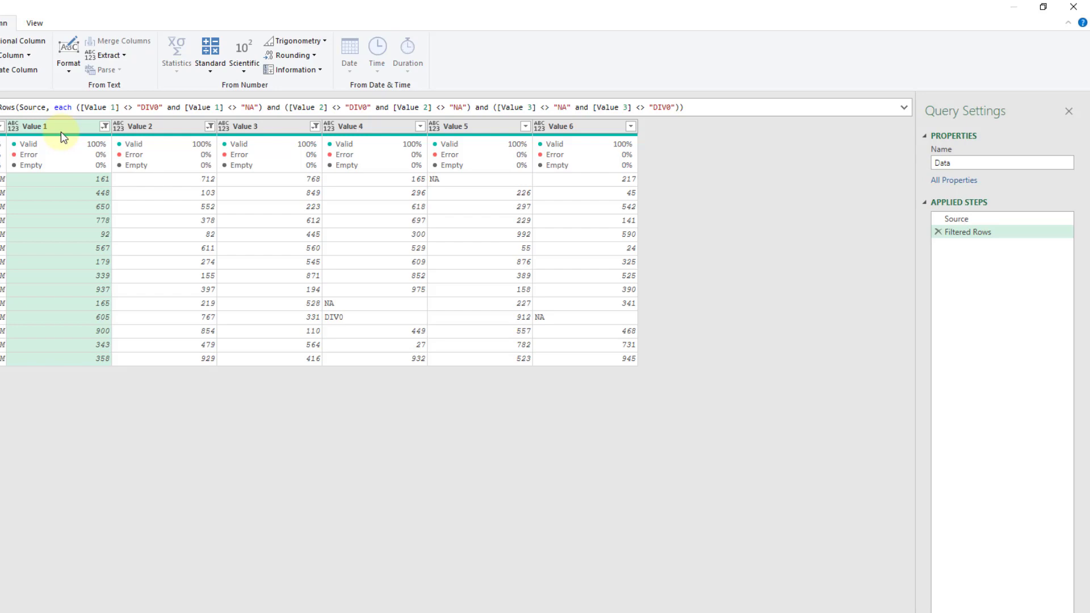
left_click(938, 234)
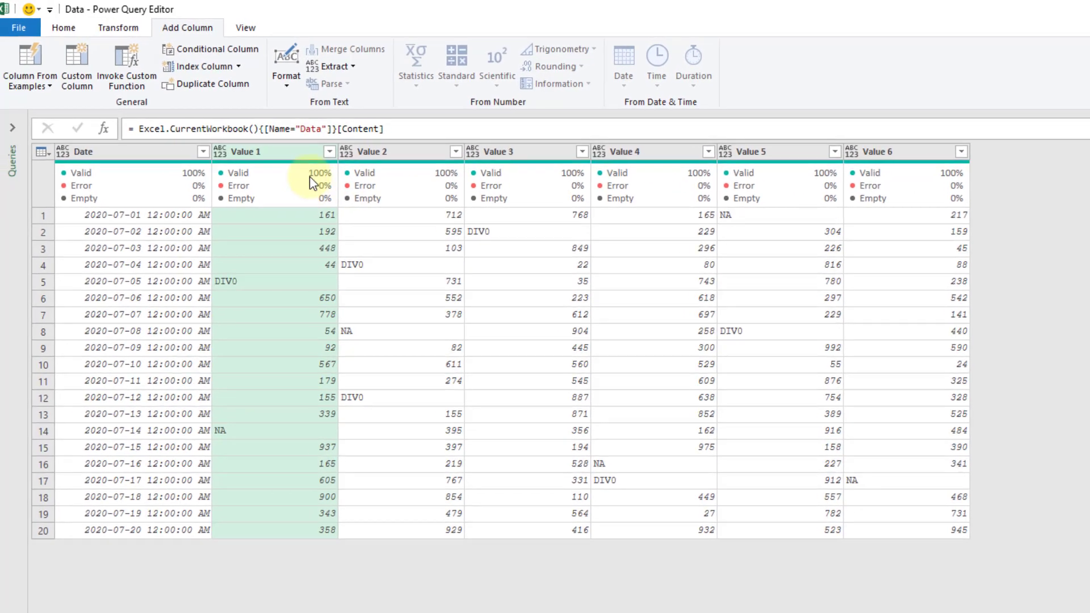
left_click(305, 152)
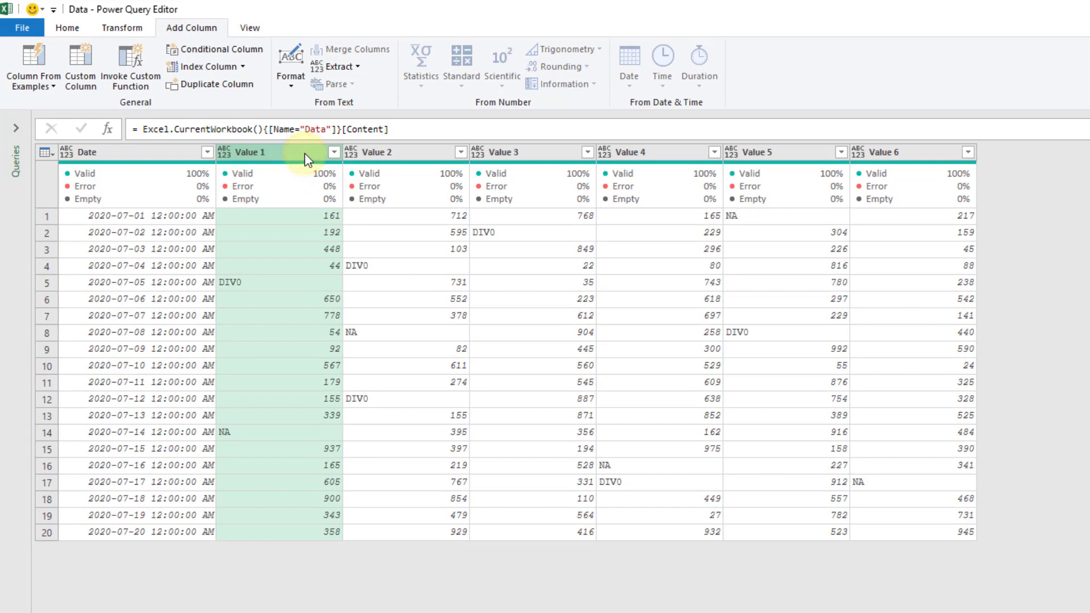
- Add a custom column named Filter with its formula begun as = List.ContainsAny({
left_click(193, 28)
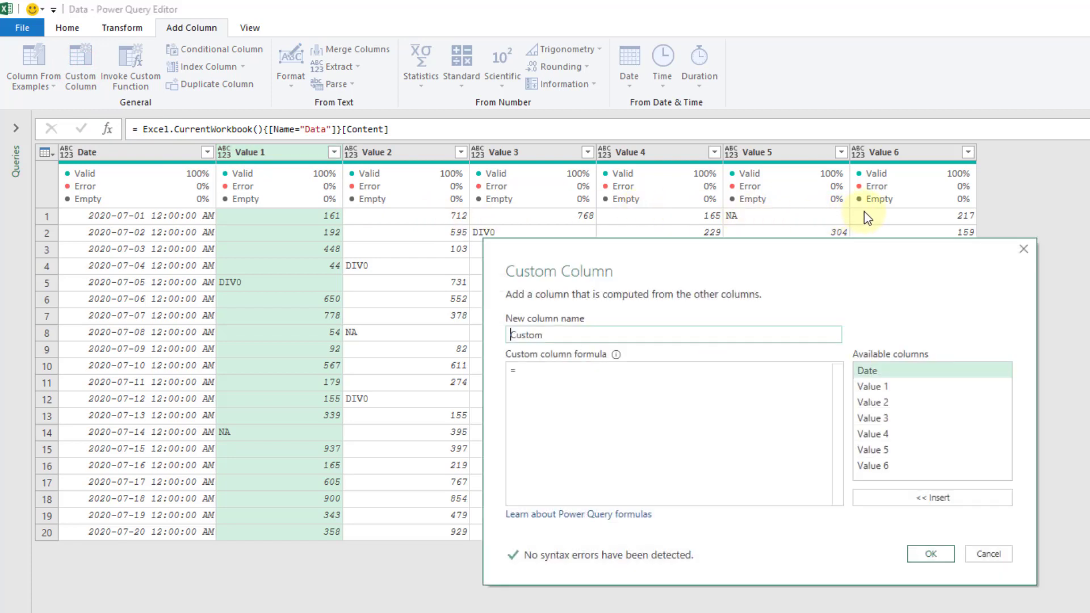
double_click(584, 335)
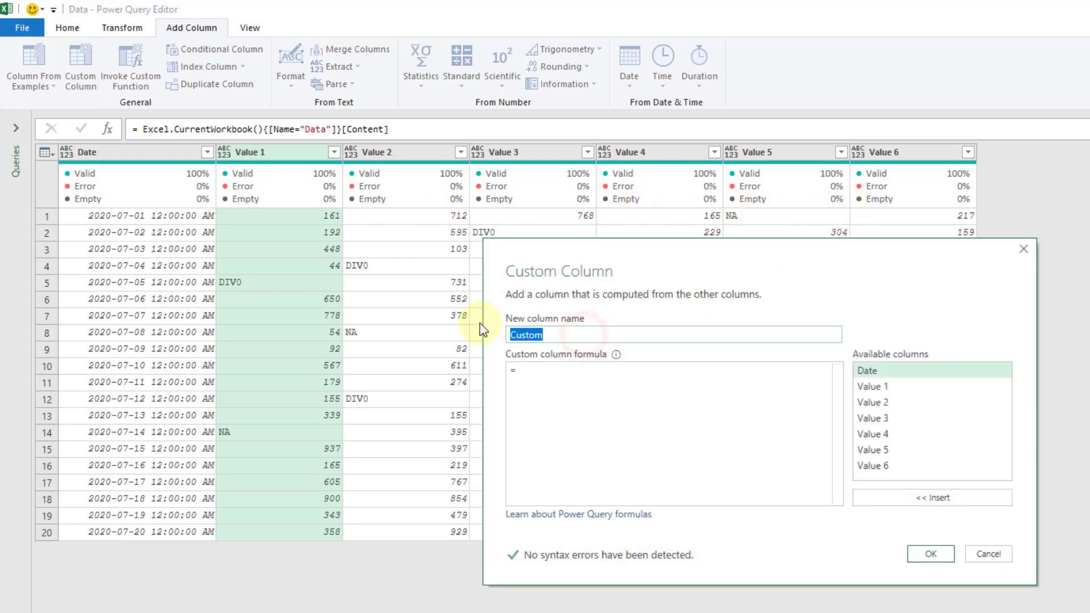
type("Filter")
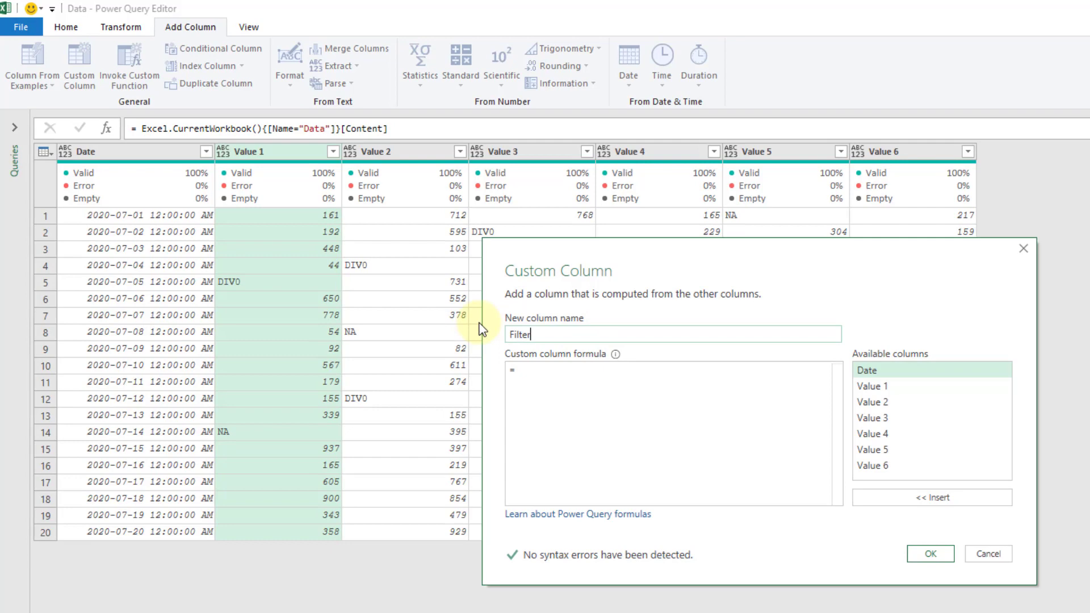
left_click(541, 375)
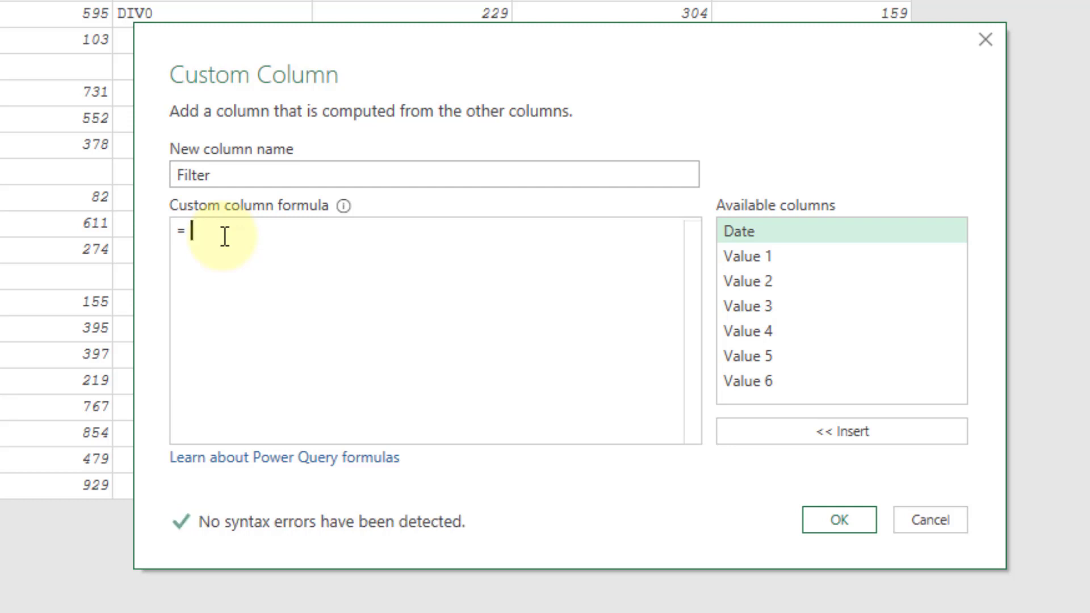
type("Lis")
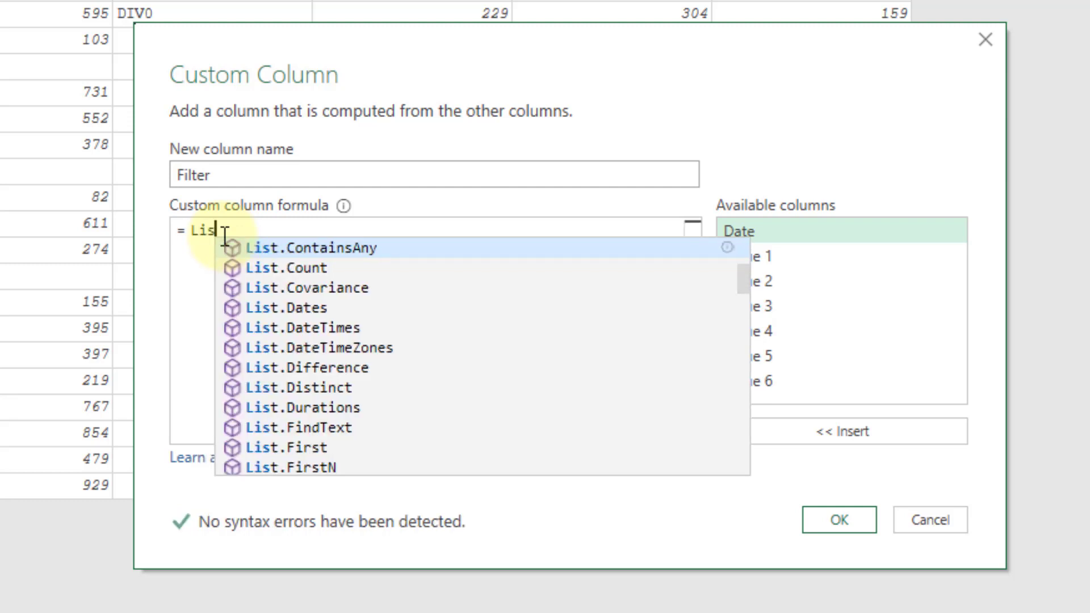
key("Tab")
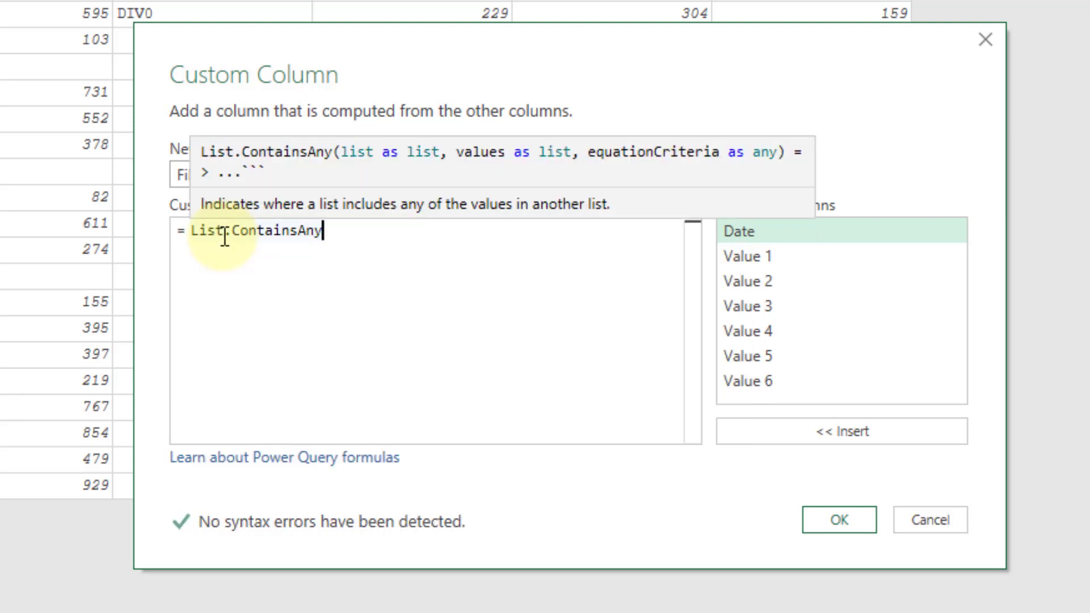
type("(")
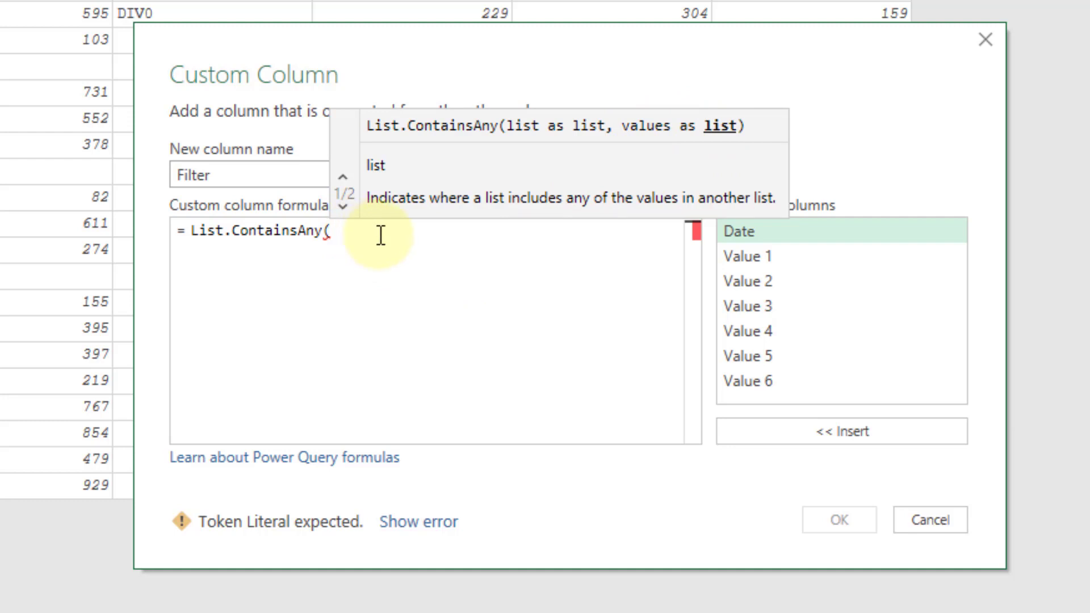
type("{")
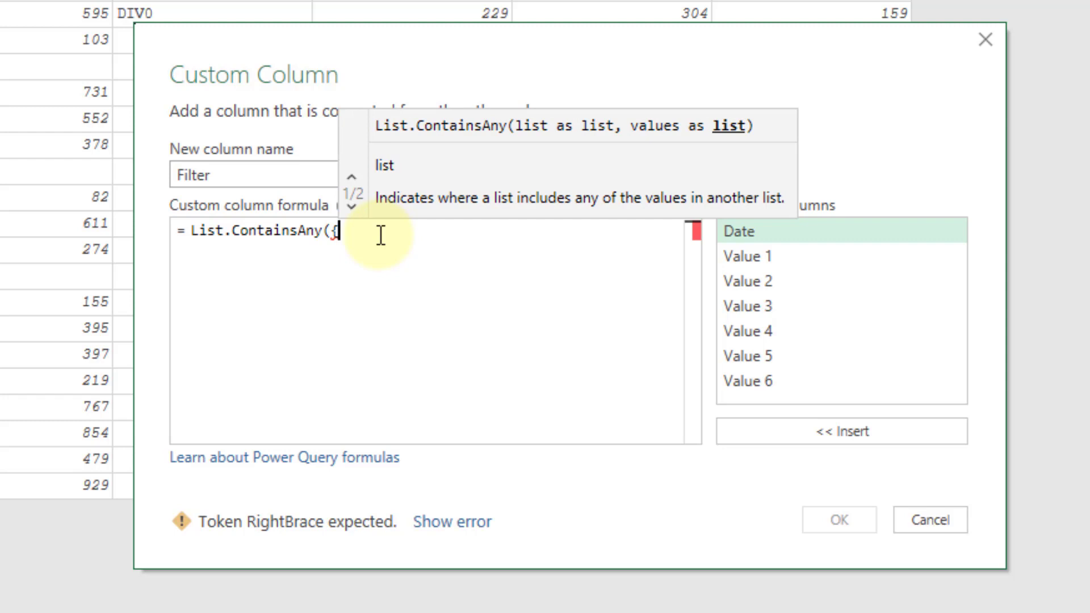
- Insert [Value 1] through [Value 6], comma-separated, into the first list, then start a second list
double_click(792, 257)
type(",")
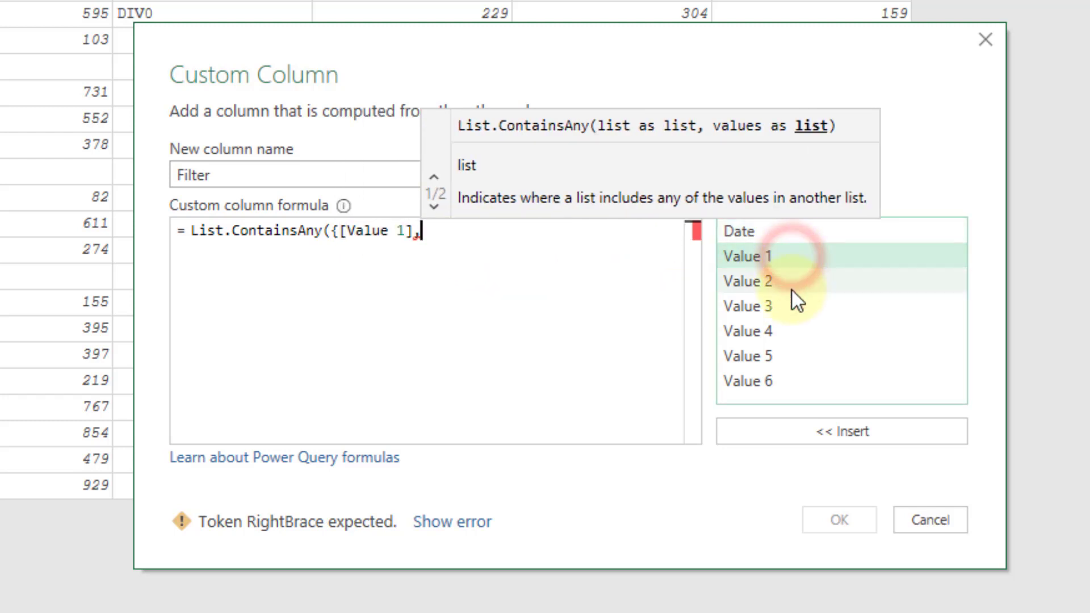
double_click(790, 282)
type(",")
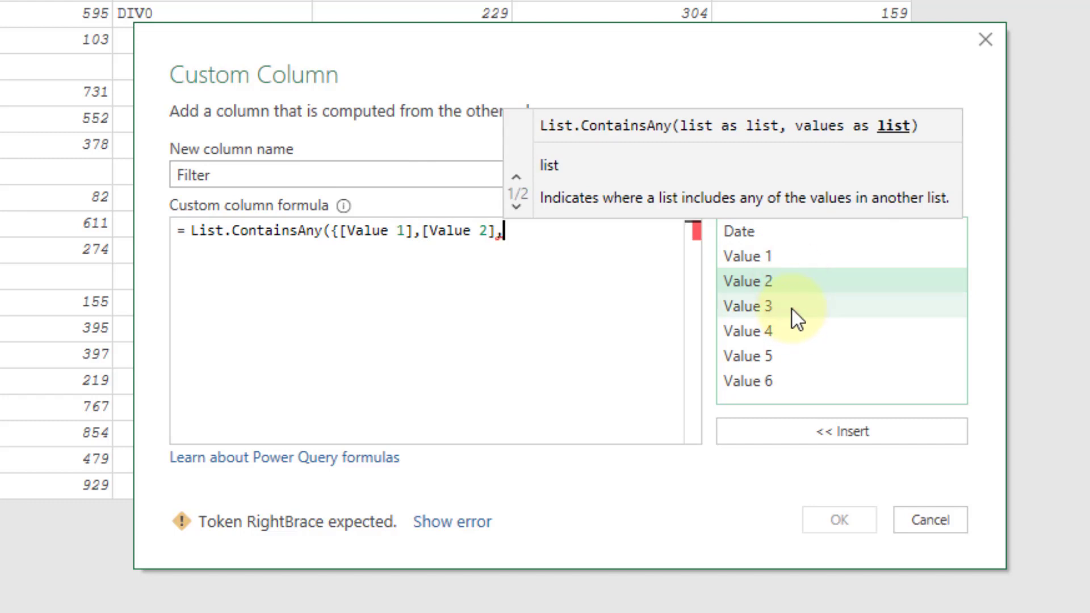
double_click(792, 306)
type(",")
double_click(786, 331)
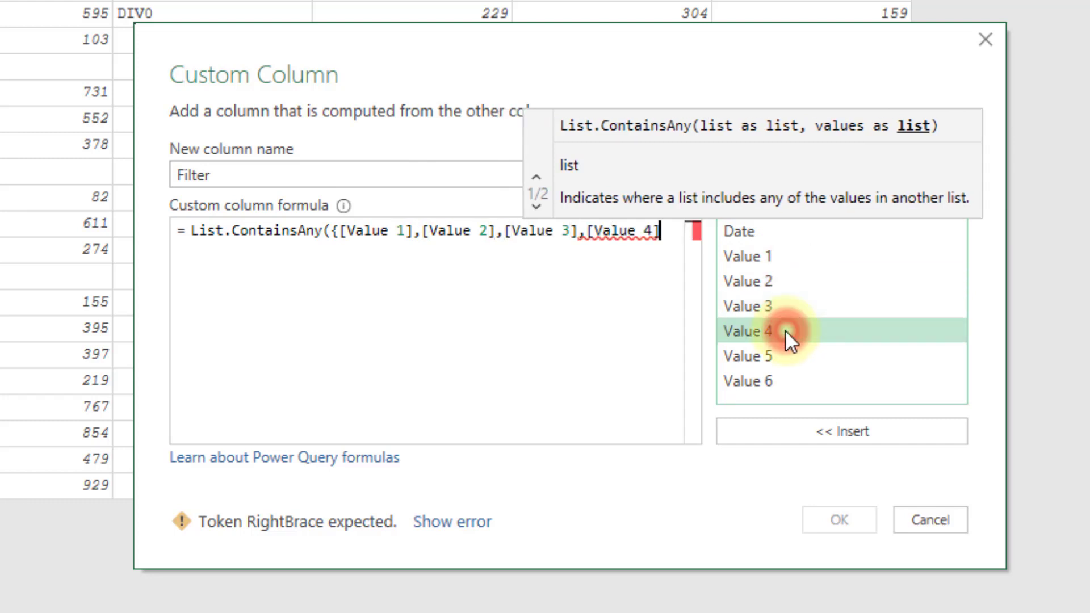
type(",")
double_click(787, 356)
type(",")
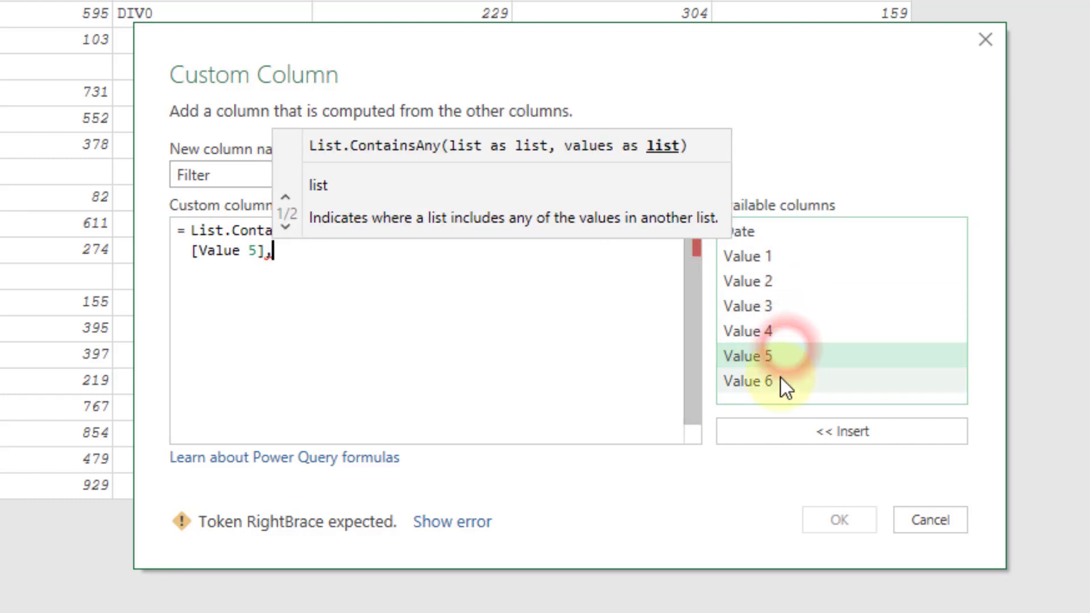
left_click(782, 379)
double_click(781, 379)
type("}")
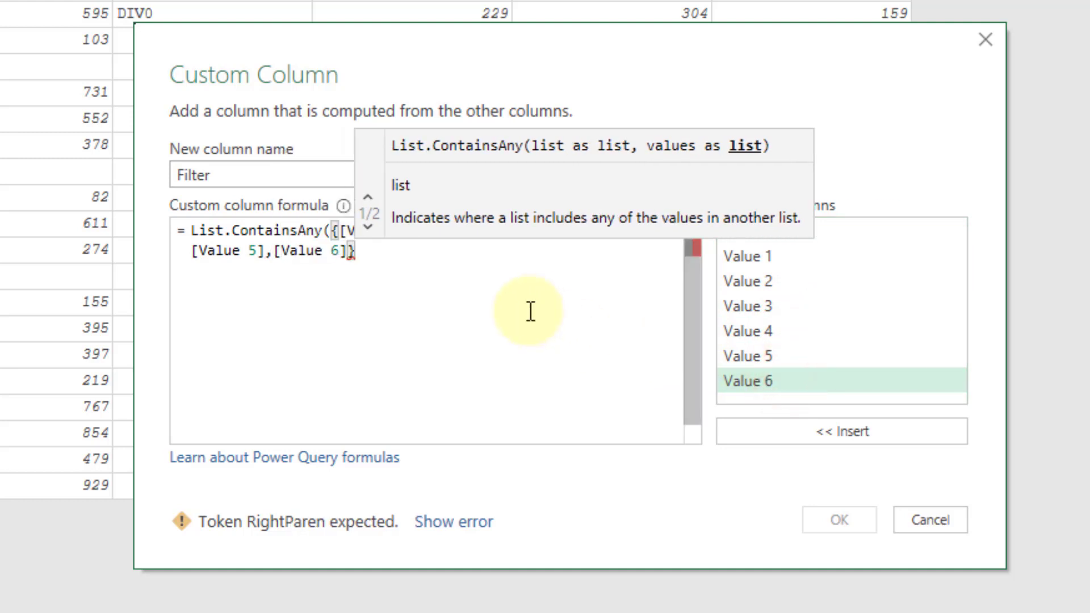
type(",")
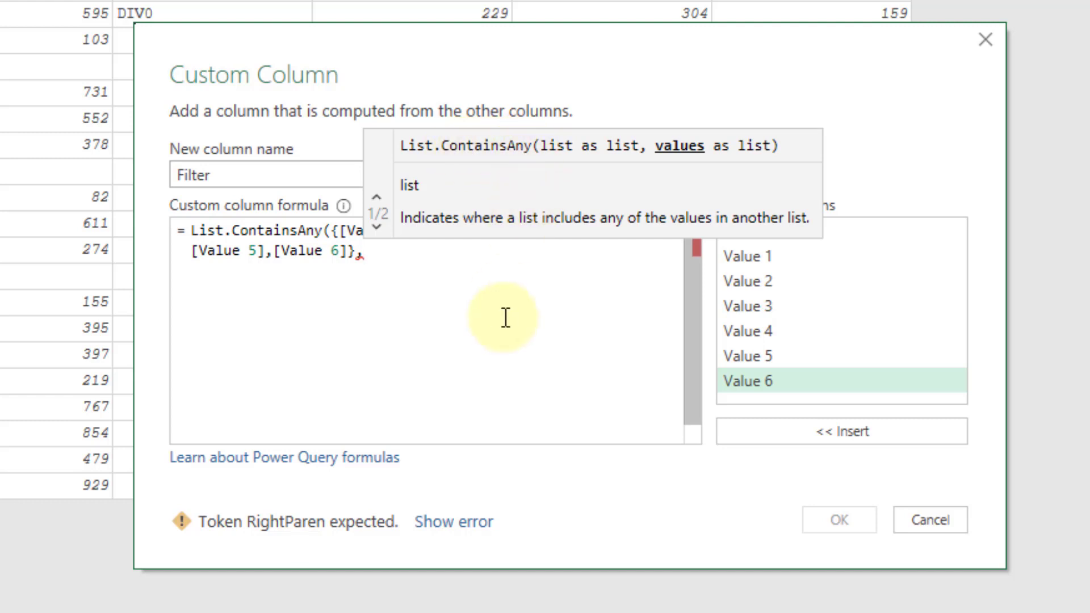
type("{")
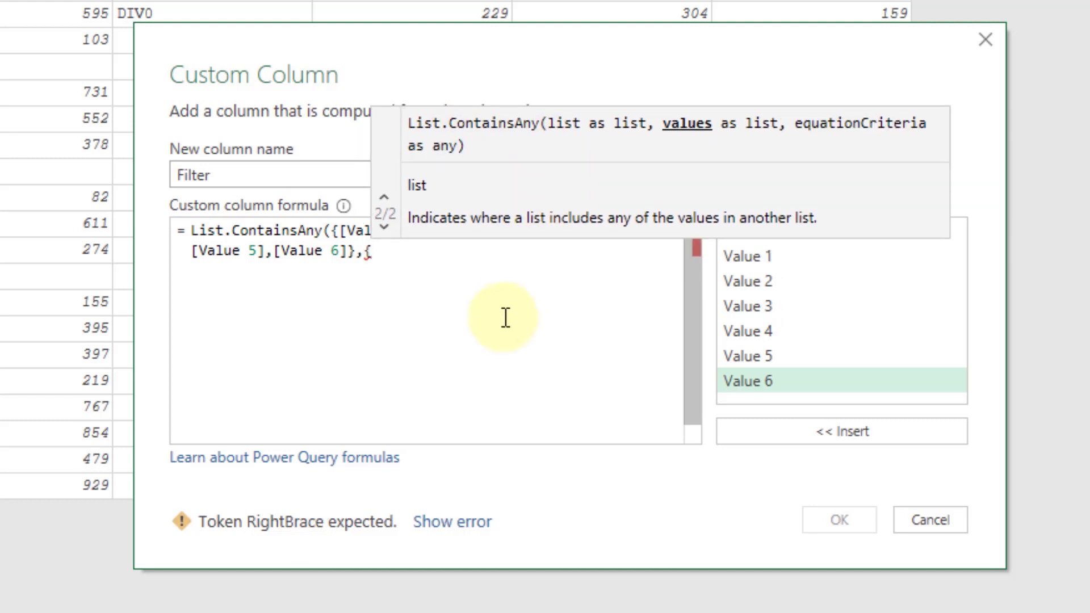
- Complete the second list as {"NA","DIV0"} and close the formula's brackets
key("BackSpace")
type("{\"")
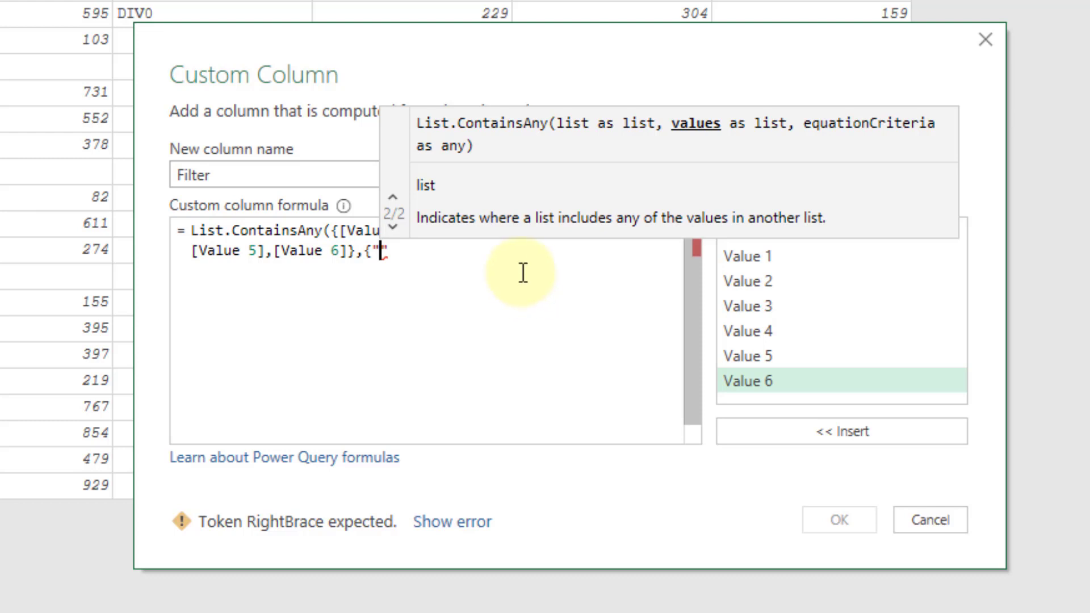
type("NA")
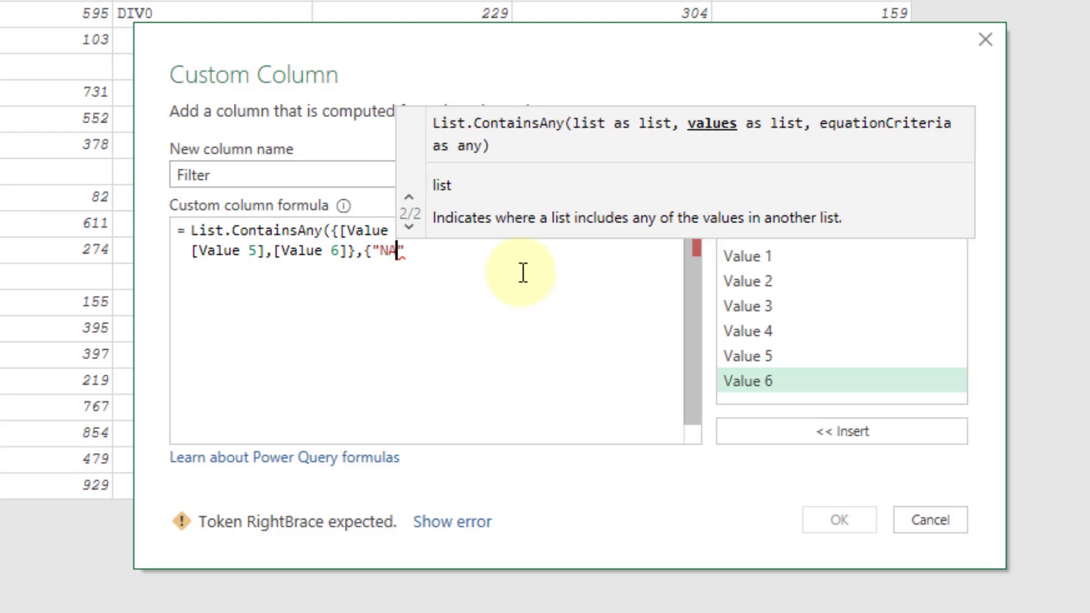
type("\",")
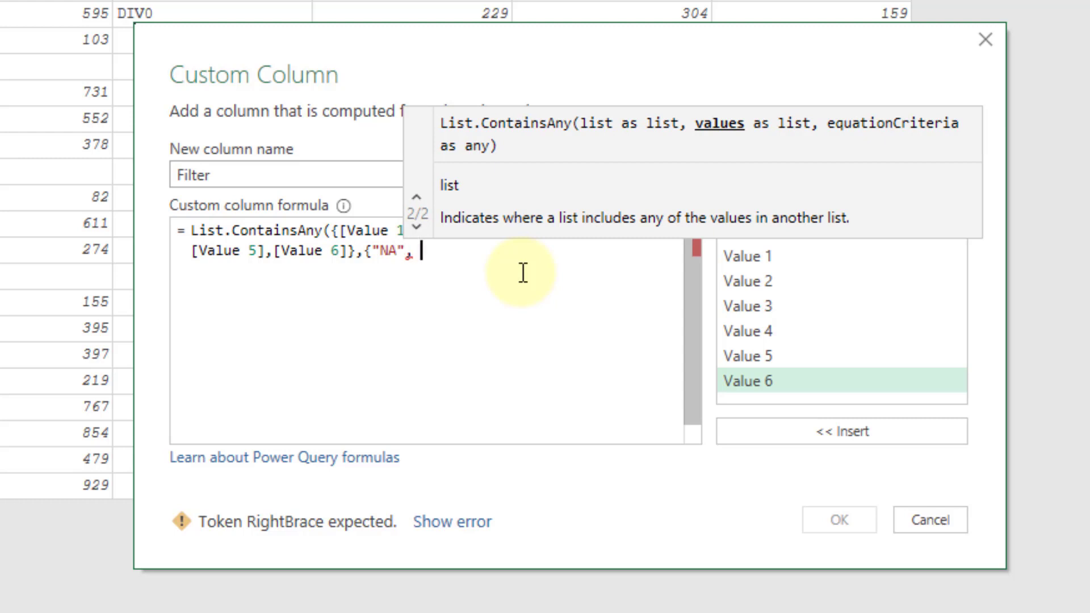
key("BackSpace")
type("\"DIV0")
key("Right")
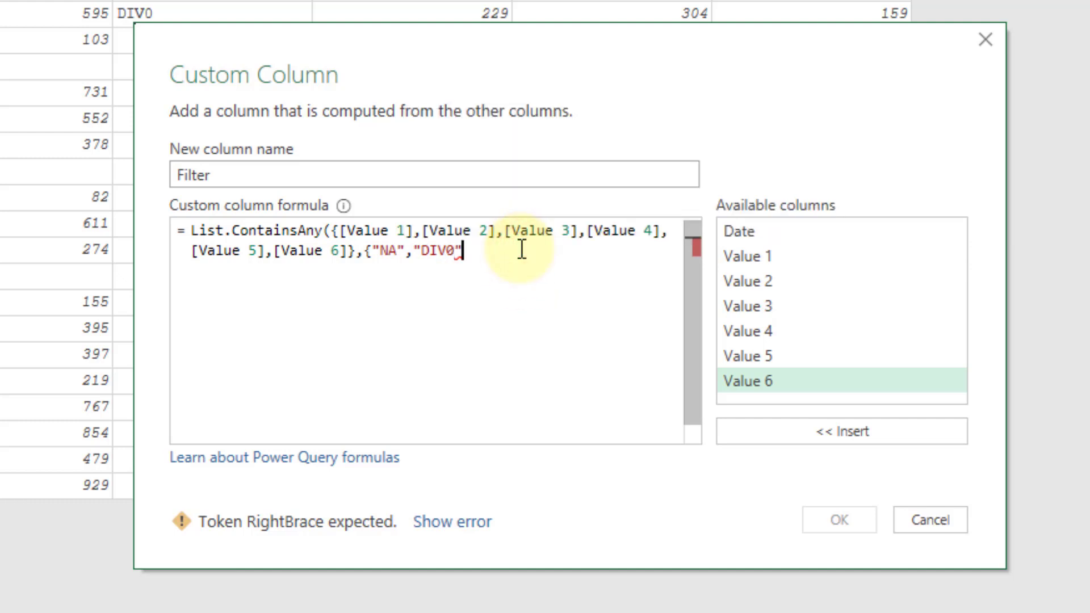
type("}")
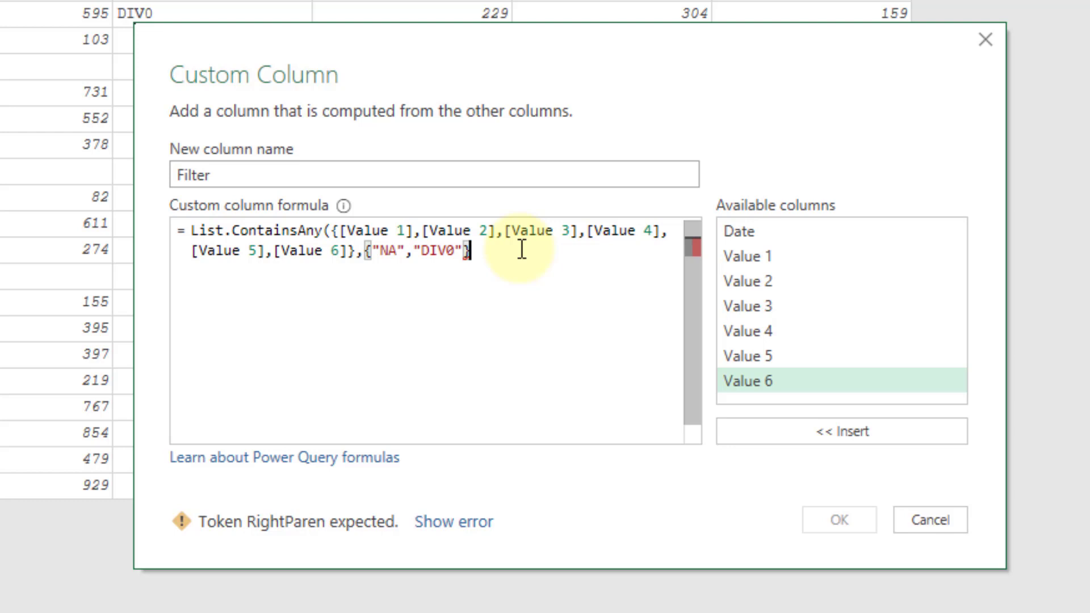
type(")")
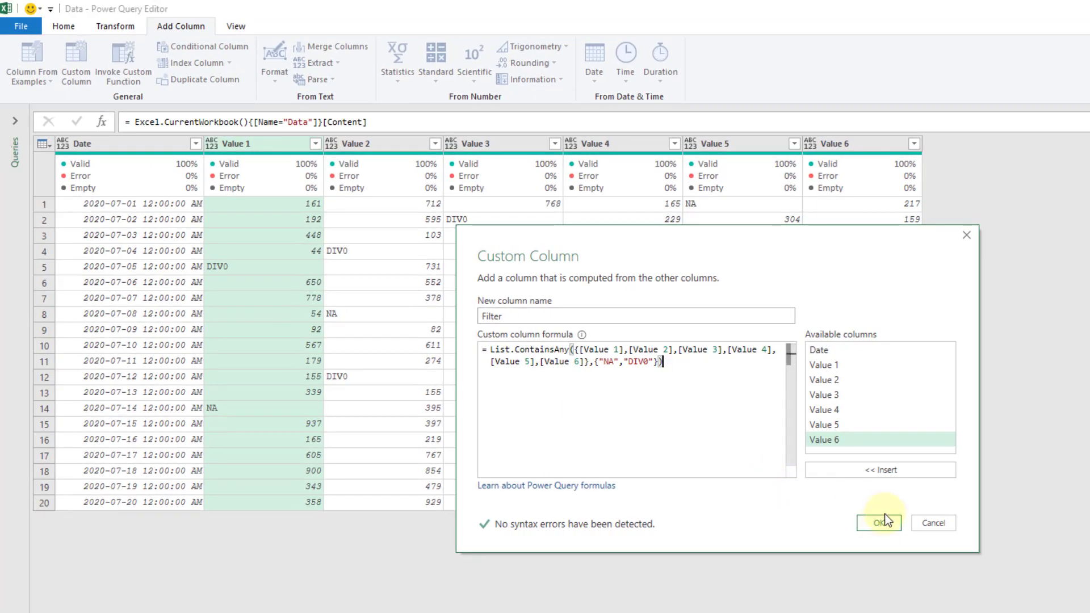
- Create the Filter column and confirm row 1 (containing NA) is TRUE and row 3 is FALSE
left_click(873, 522)
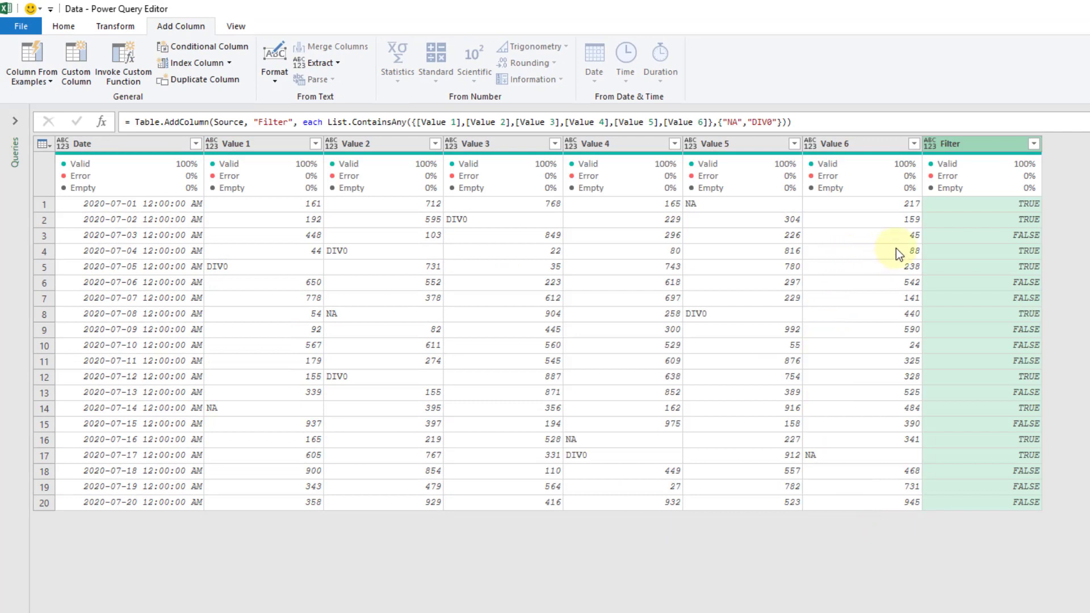
left_click(42, 204)
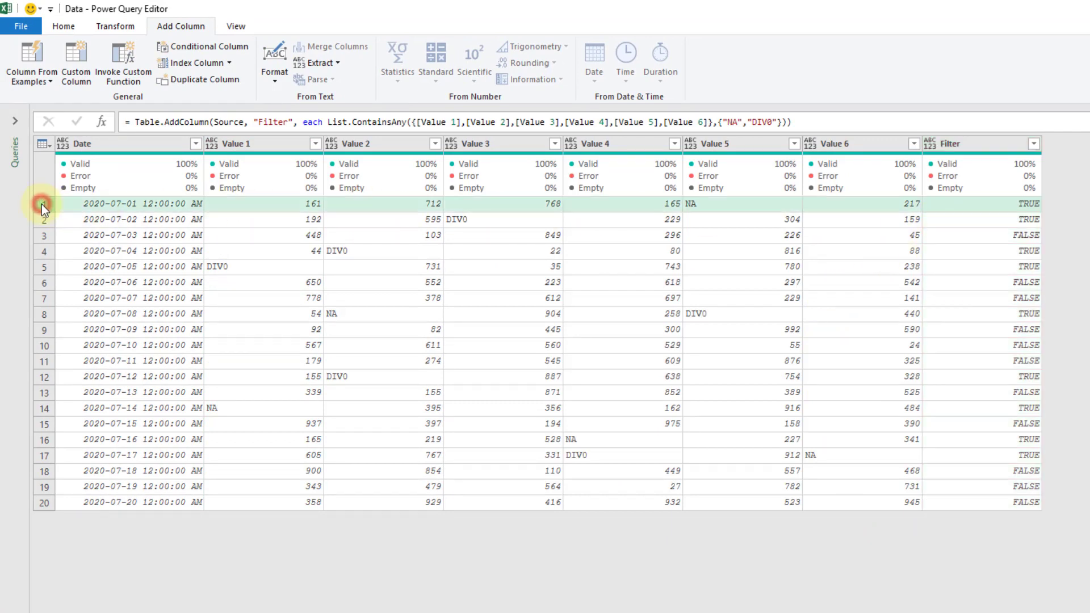
left_click(721, 204)
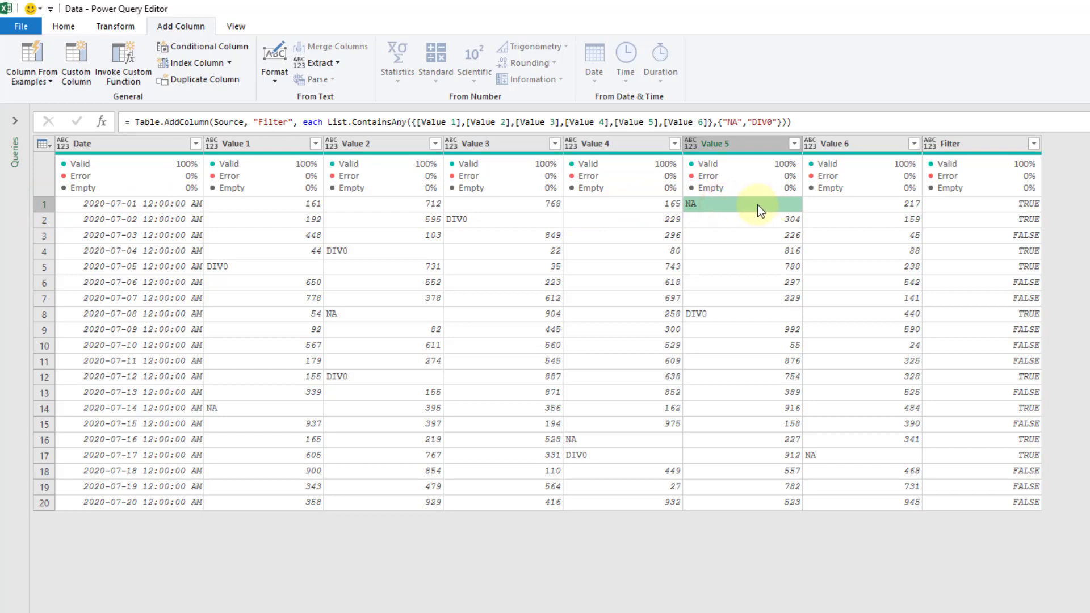
left_click(978, 203)
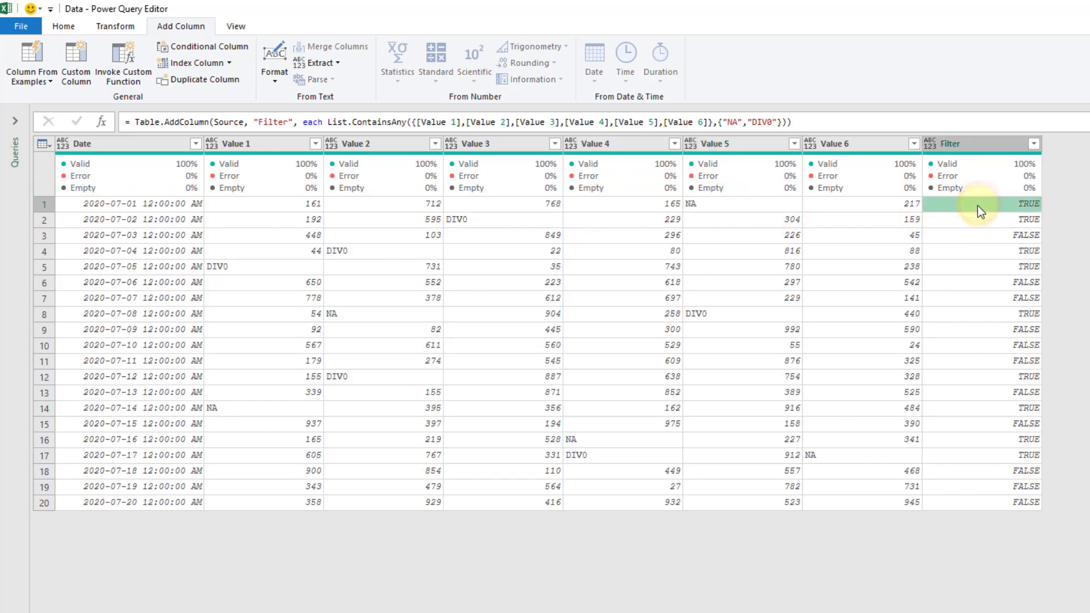
left_click(42, 235)
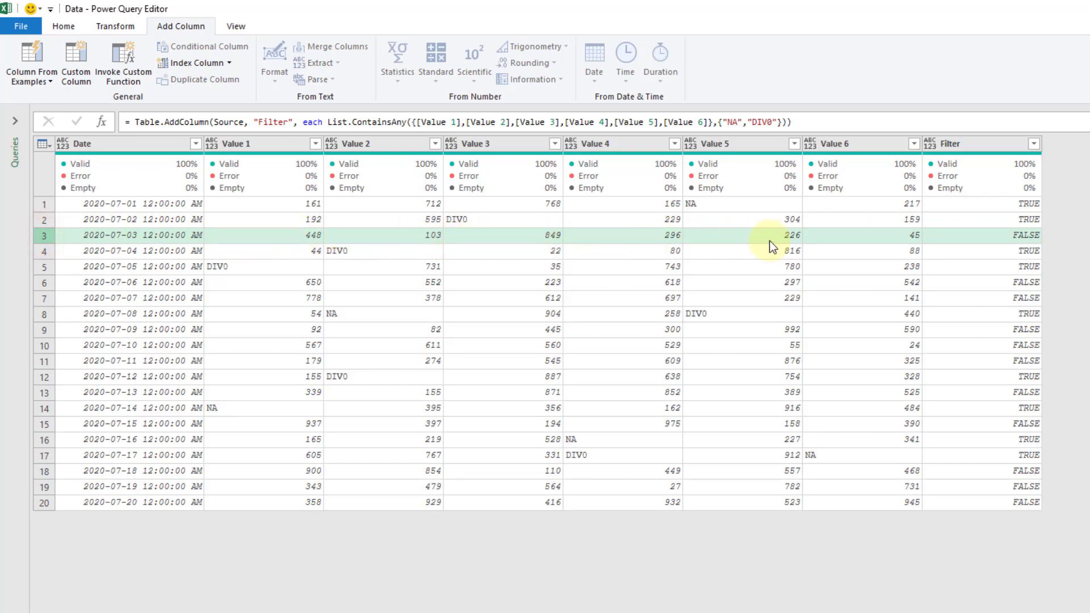
left_click(994, 235)
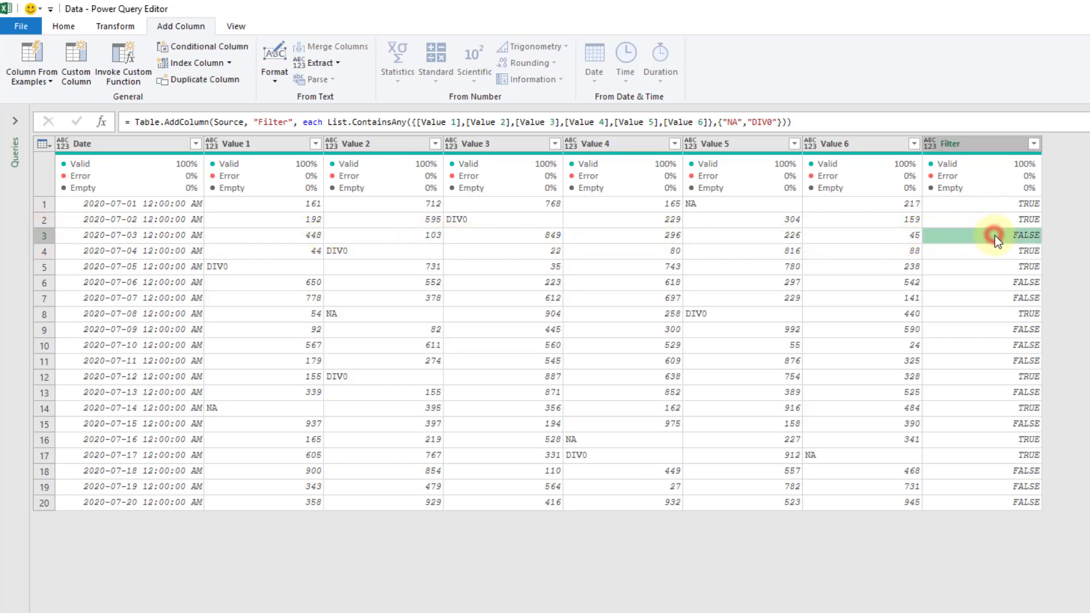
- Filter the Filter column to FALSE only, leaving 11 rows, then select the Added Custom step
left_click(1034, 144)
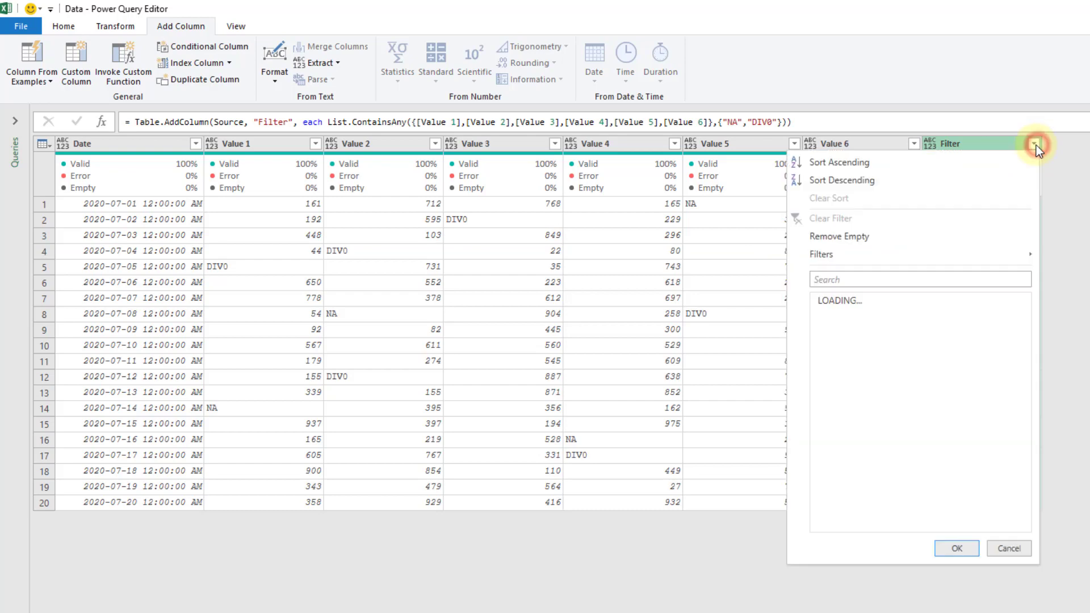
left_click(823, 300)
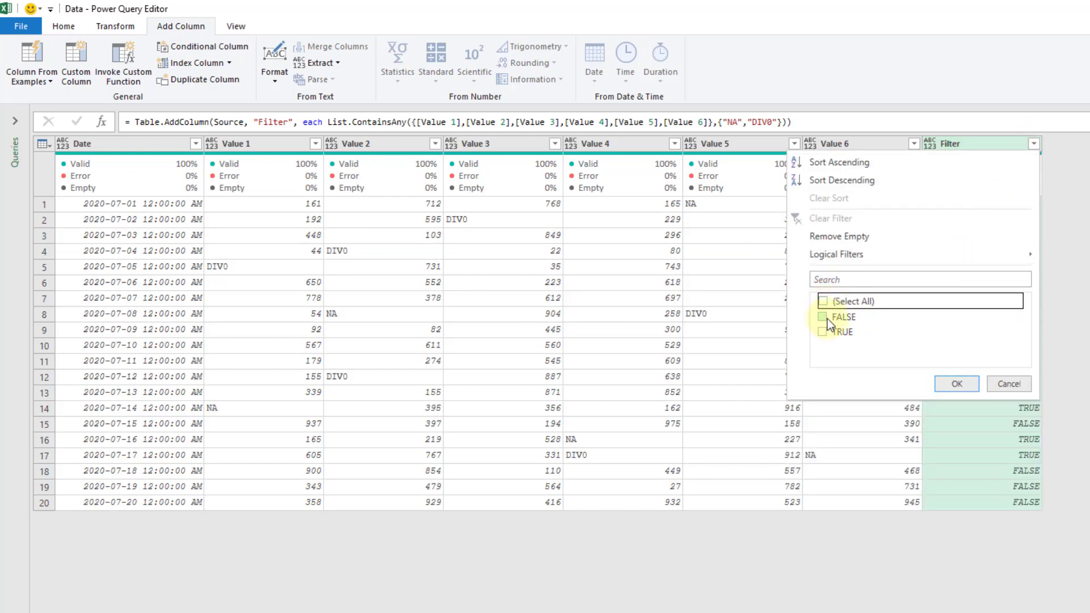
left_click(827, 319)
left_click(956, 384)
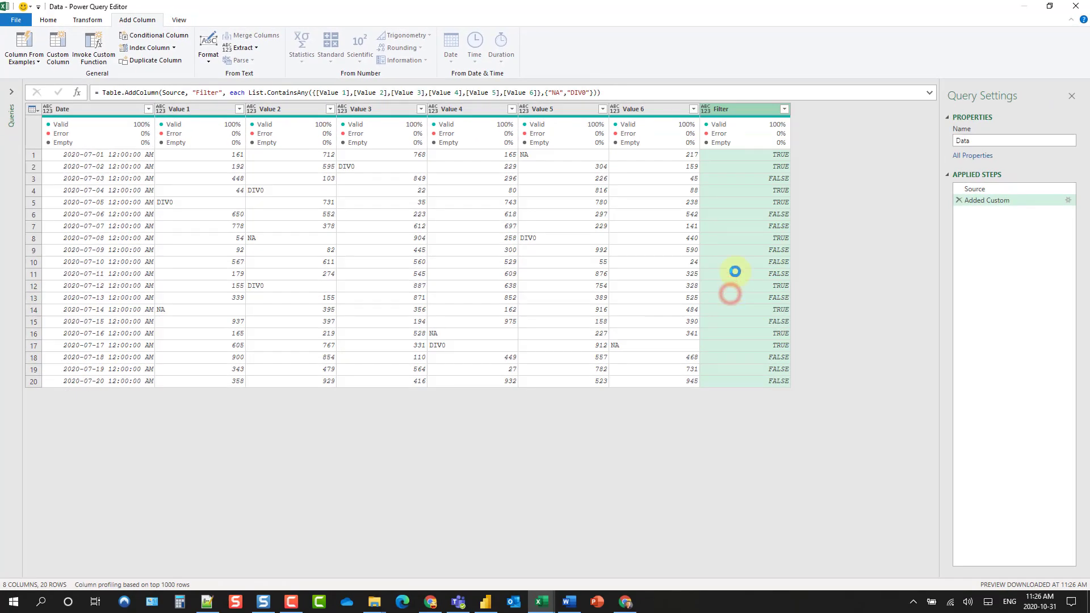
left_click(990, 200)
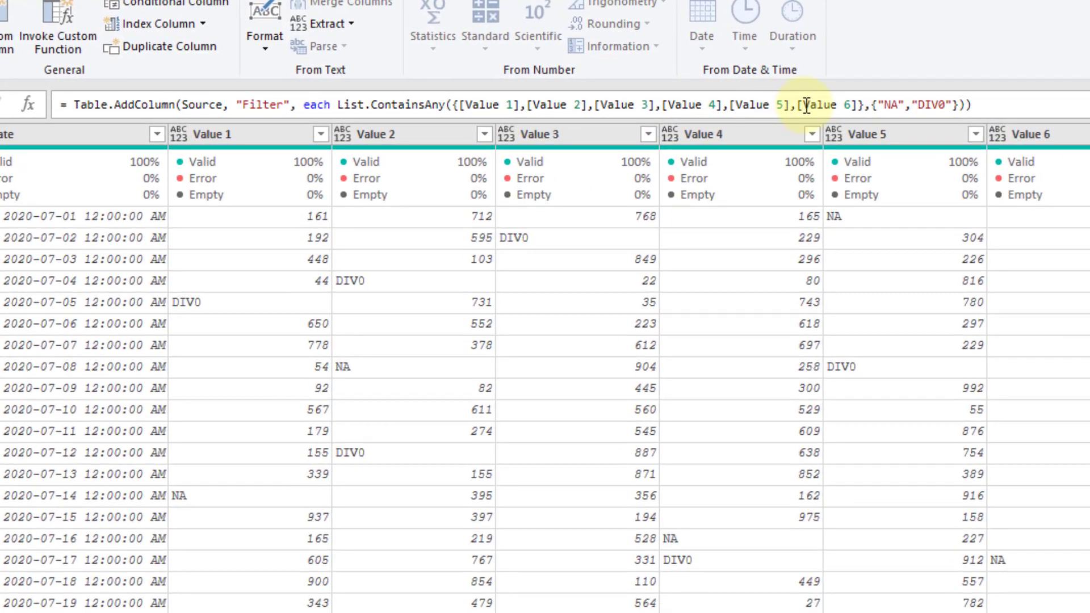
- Add "VALUE" after "DIV0" in the Filter formula's text list and commit it
left_click(952, 104)
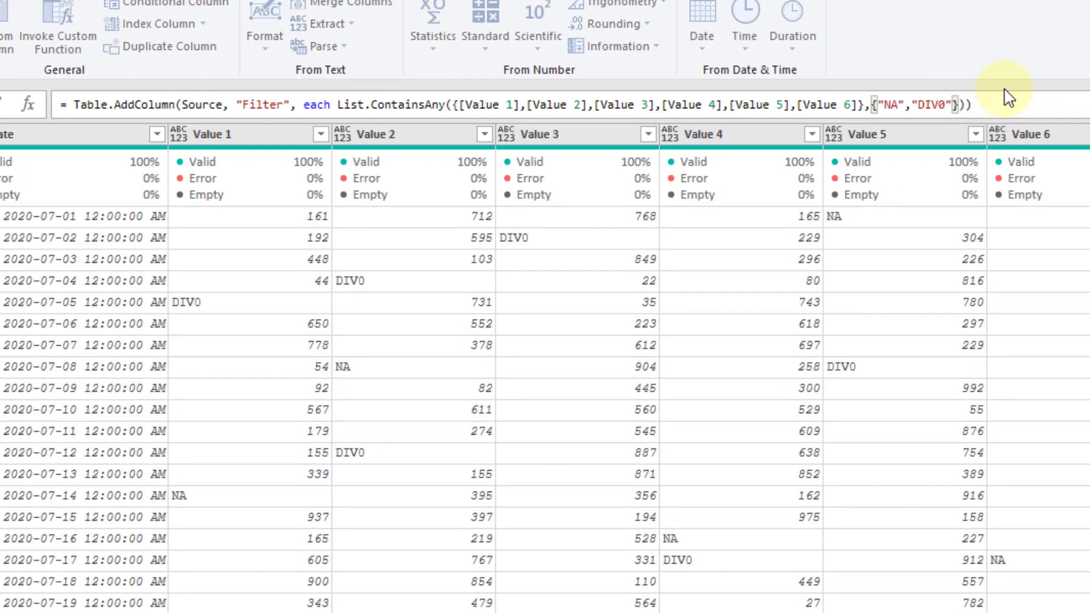
type(",")
key("BackSpace")
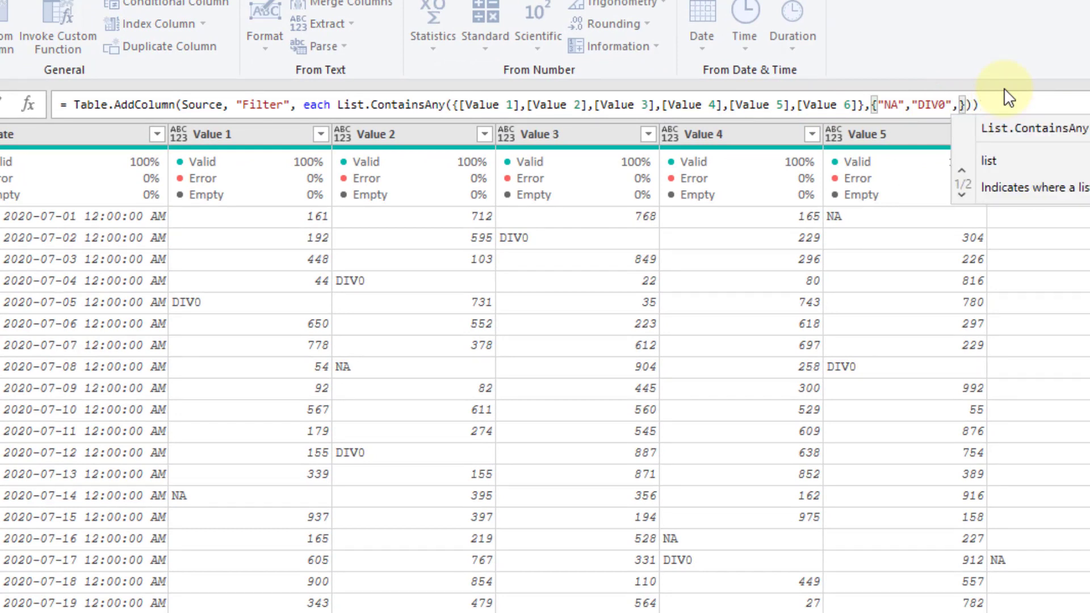
type("\",\"")
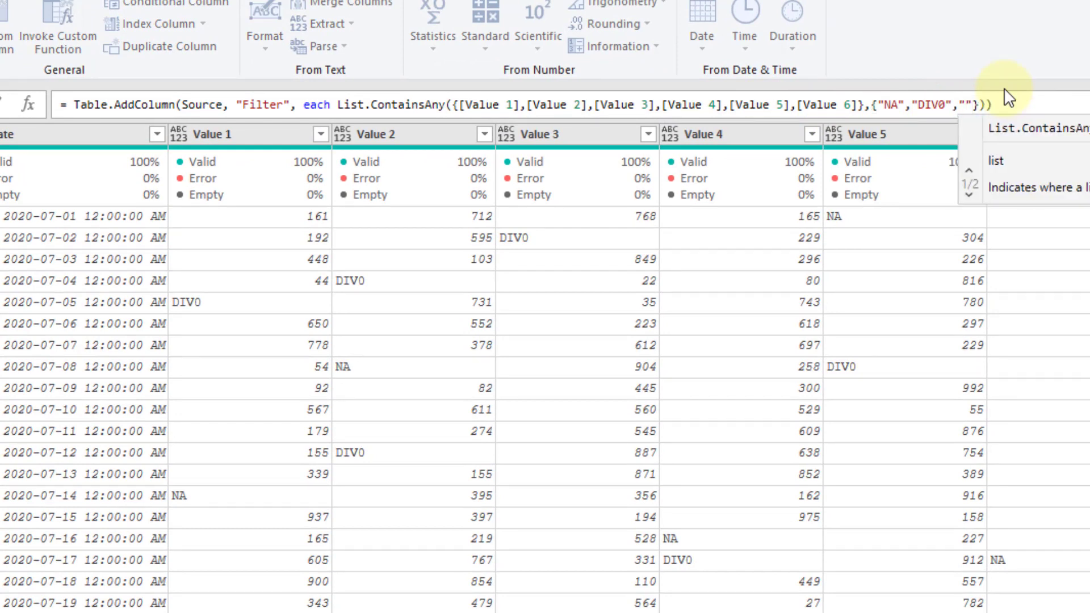
type("VALUE")
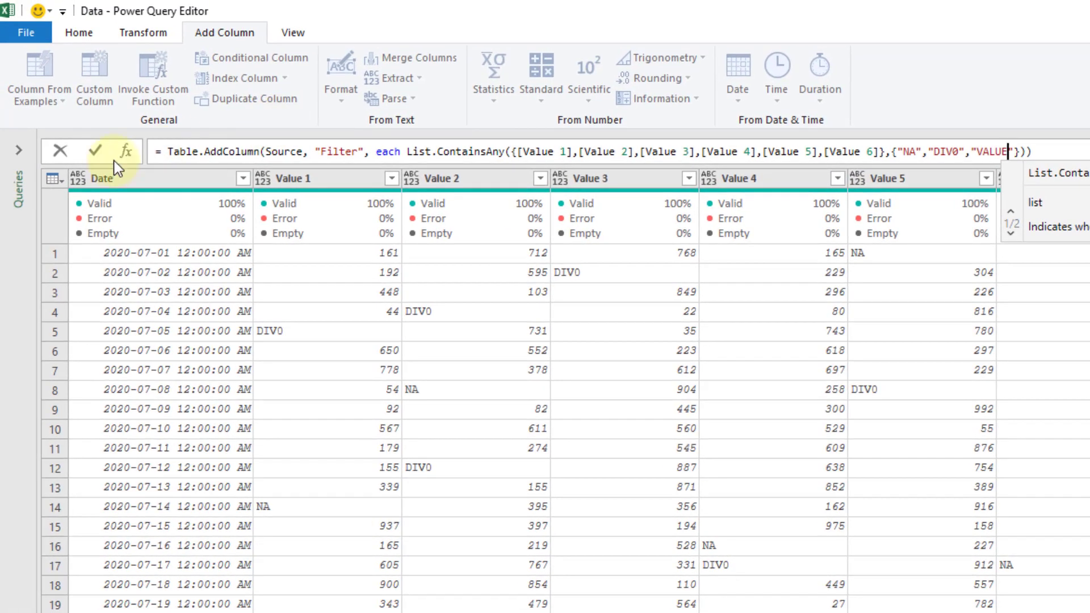
left_click(94, 150)
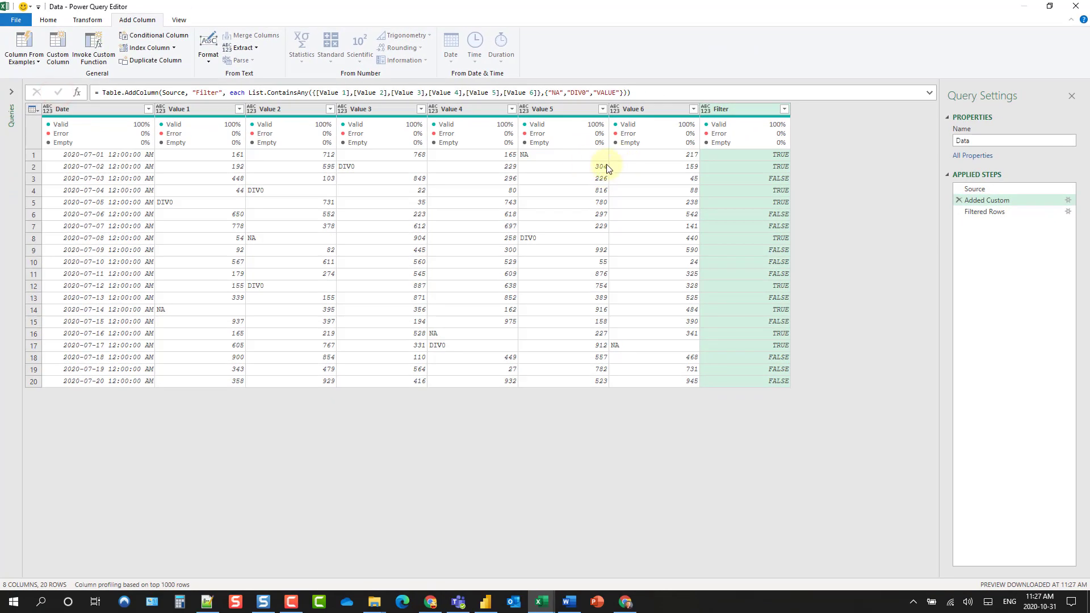
- Select the Filtered Rows step to show only rows where Filter is FALSE
left_click(985, 212)
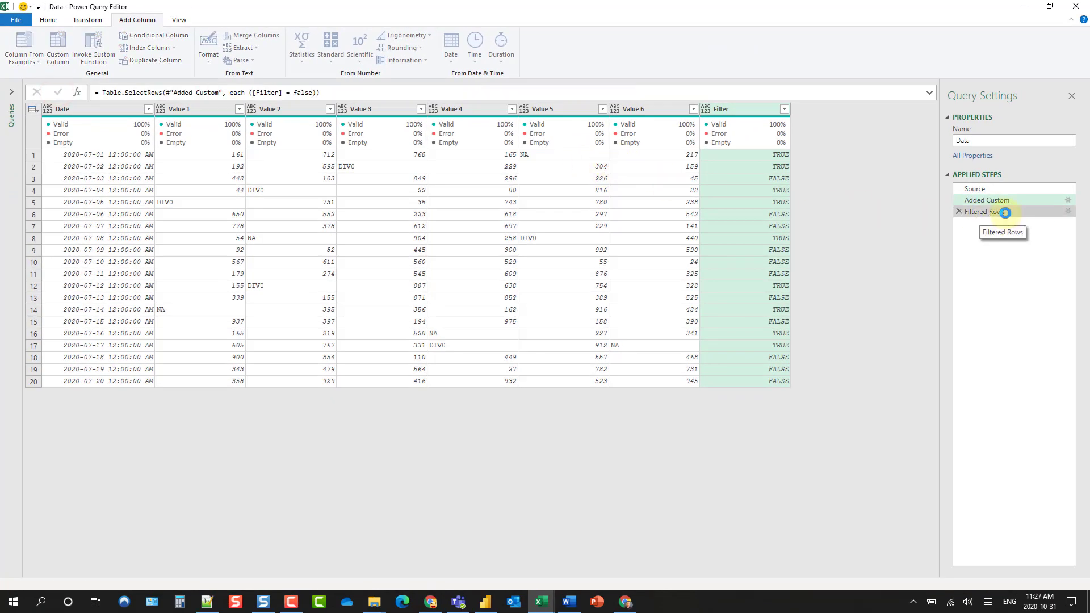